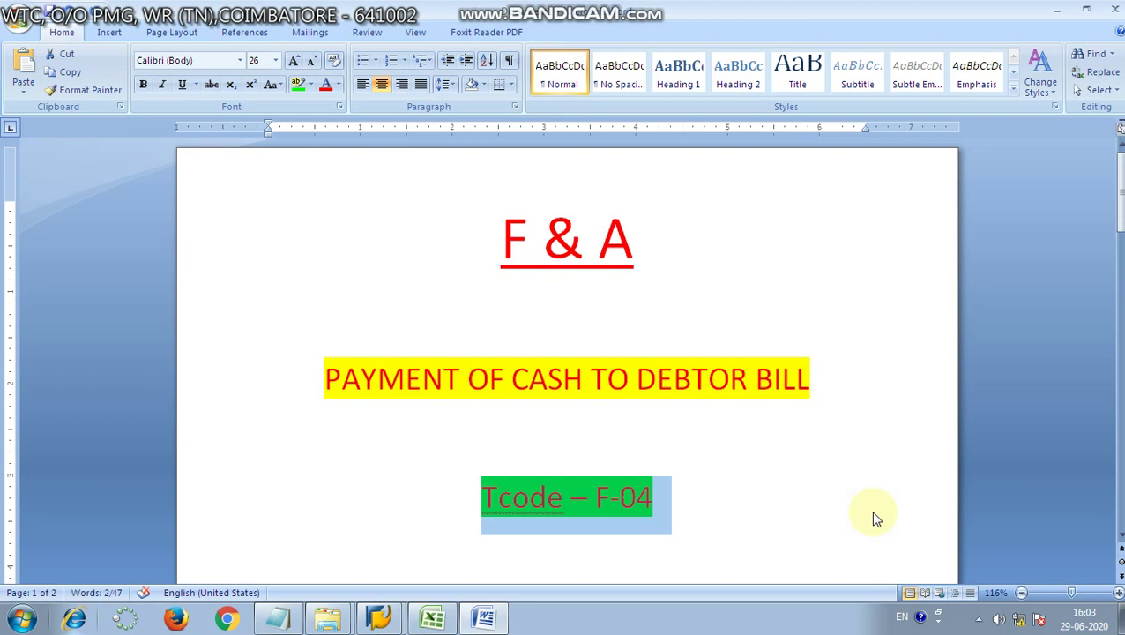
# Step: Review the document's accounting entries for debtor bill creation by the divisional office and for payment through F-04
pyautogui.scroll(-3, 881, 509)
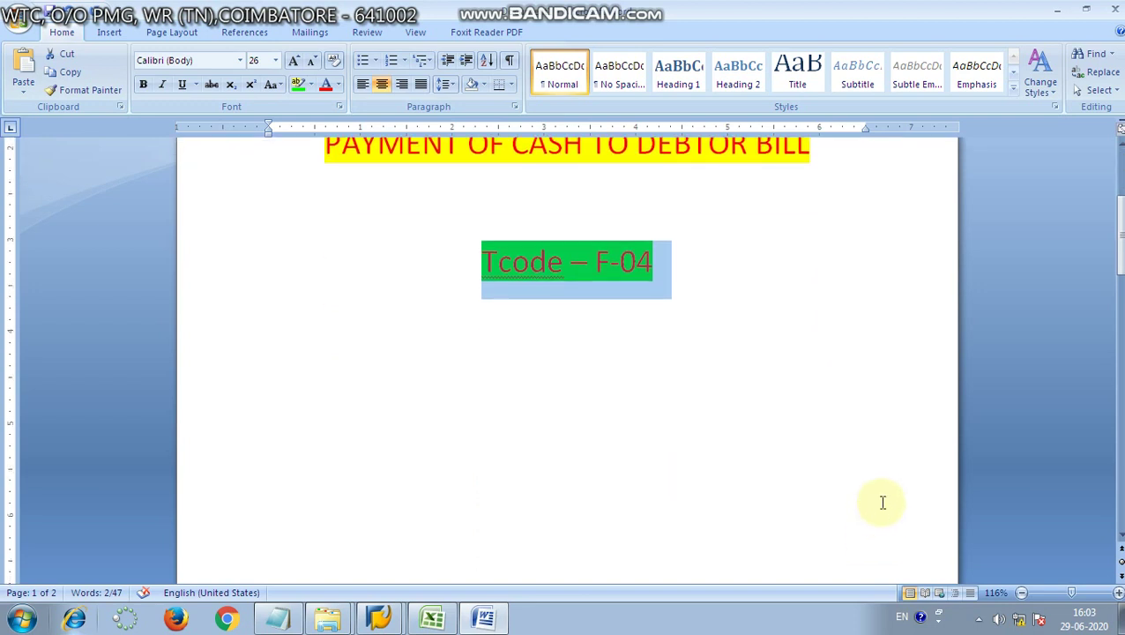
pyautogui.scroll(-5, 883, 503)
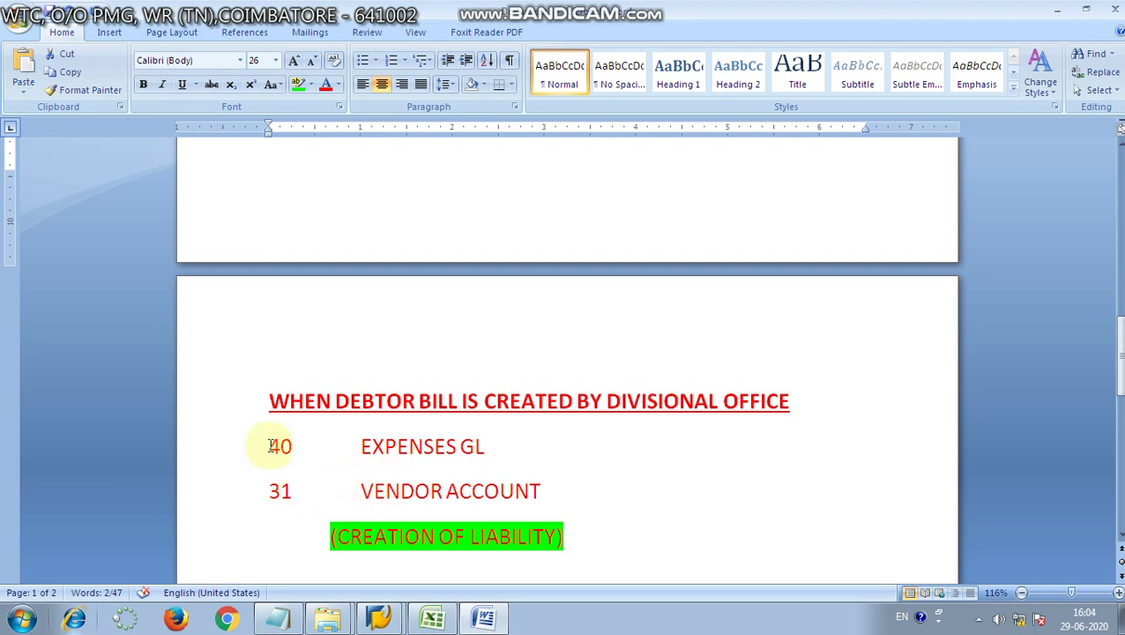
pyautogui.moveTo(269, 447); pyautogui.dragTo(517, 449)
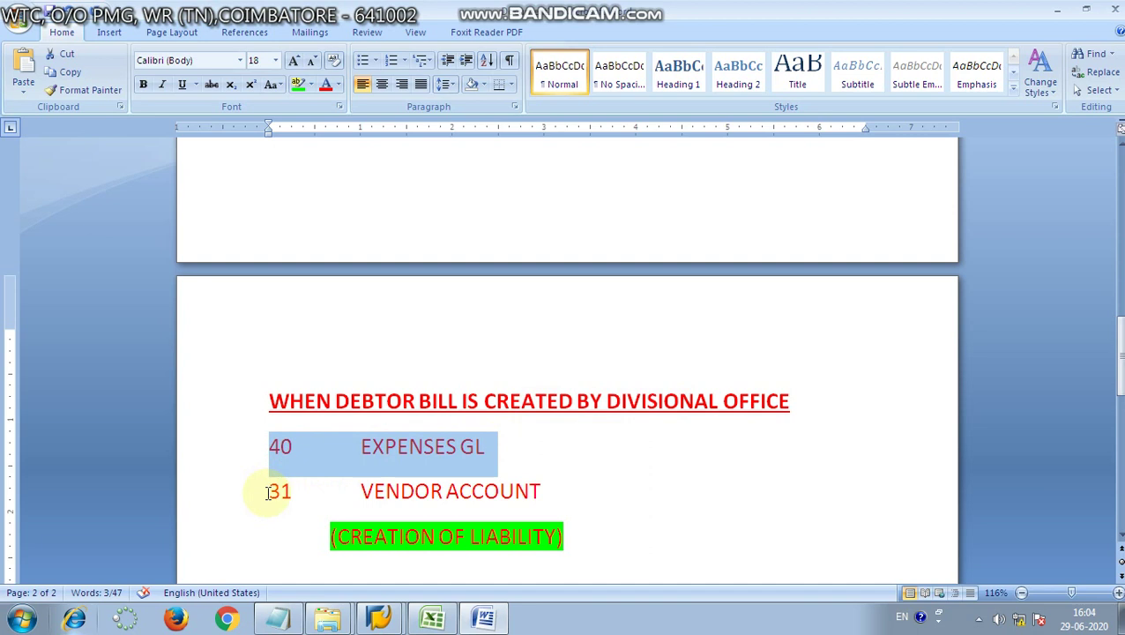
pyautogui.moveTo(267, 492); pyautogui.dragTo(550, 489)
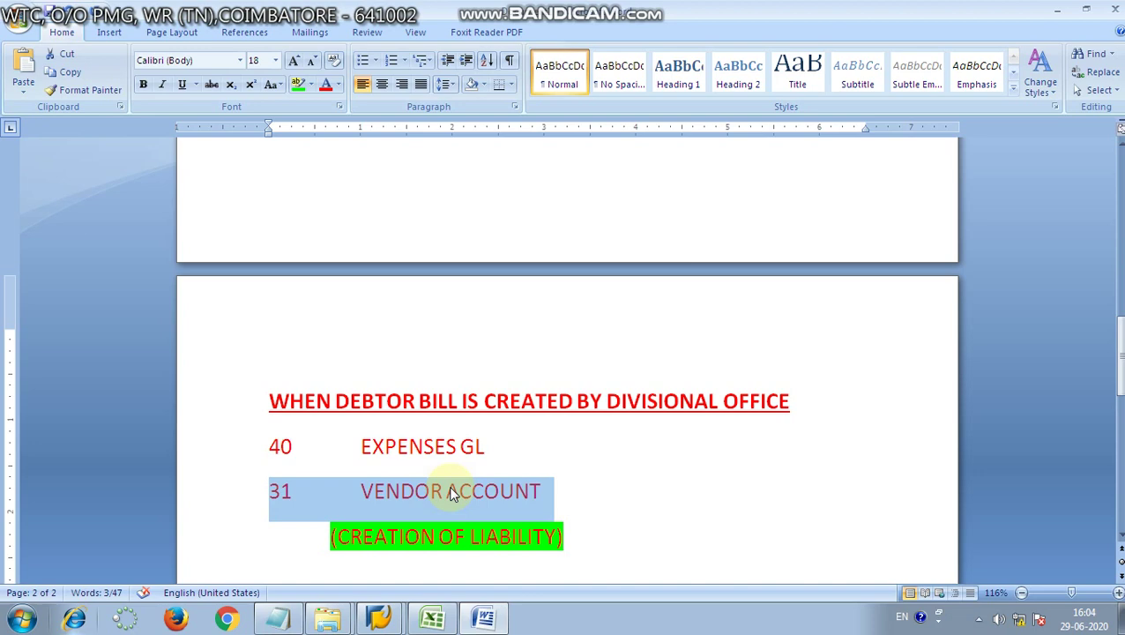
pyautogui.scroll(-8, 449, 494)
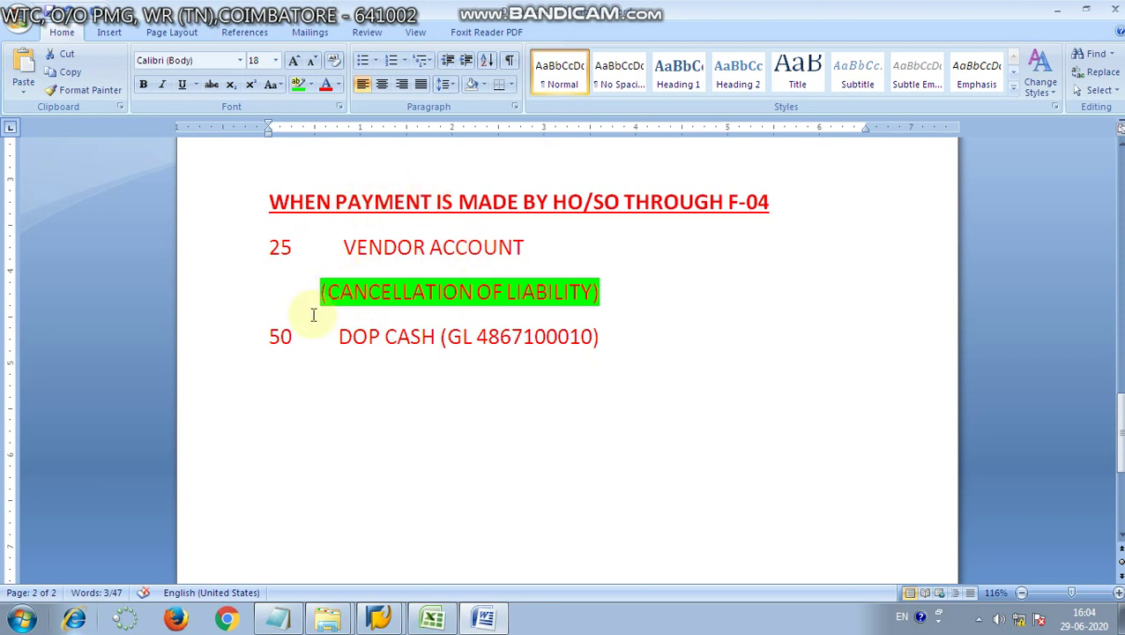
pyautogui.click(271, 336)
pyautogui.moveTo(270, 336); pyautogui.dragTo(607, 336)
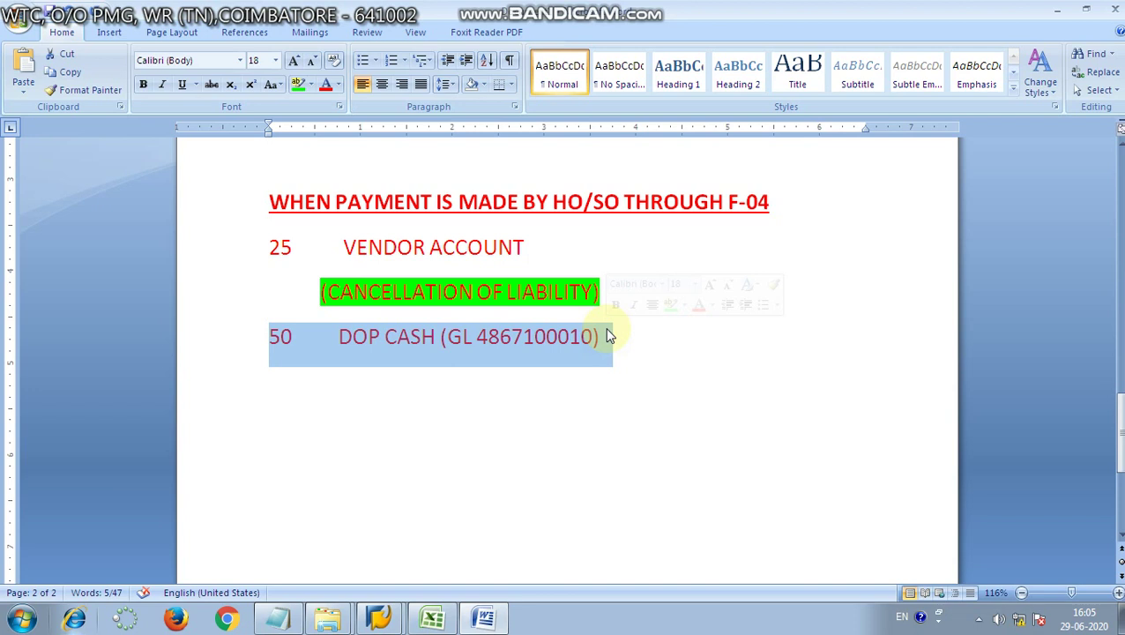
pyautogui.click(272, 248)
pyautogui.moveTo(273, 249); pyautogui.dragTo(606, 338)
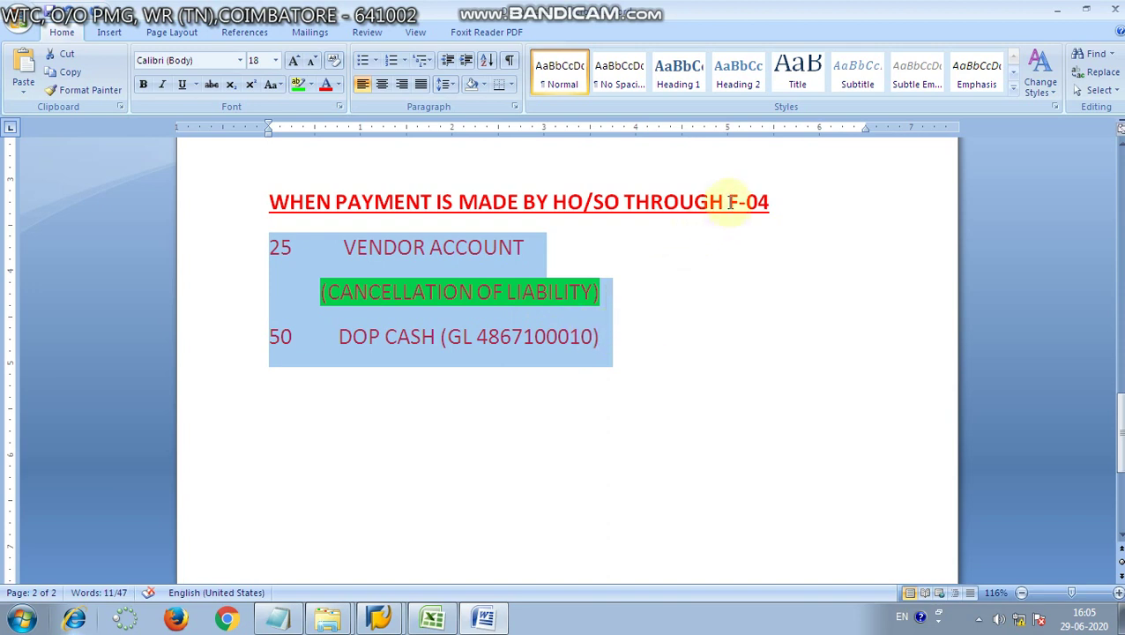
pyautogui.moveTo(728, 203); pyautogui.dragTo(766, 200)
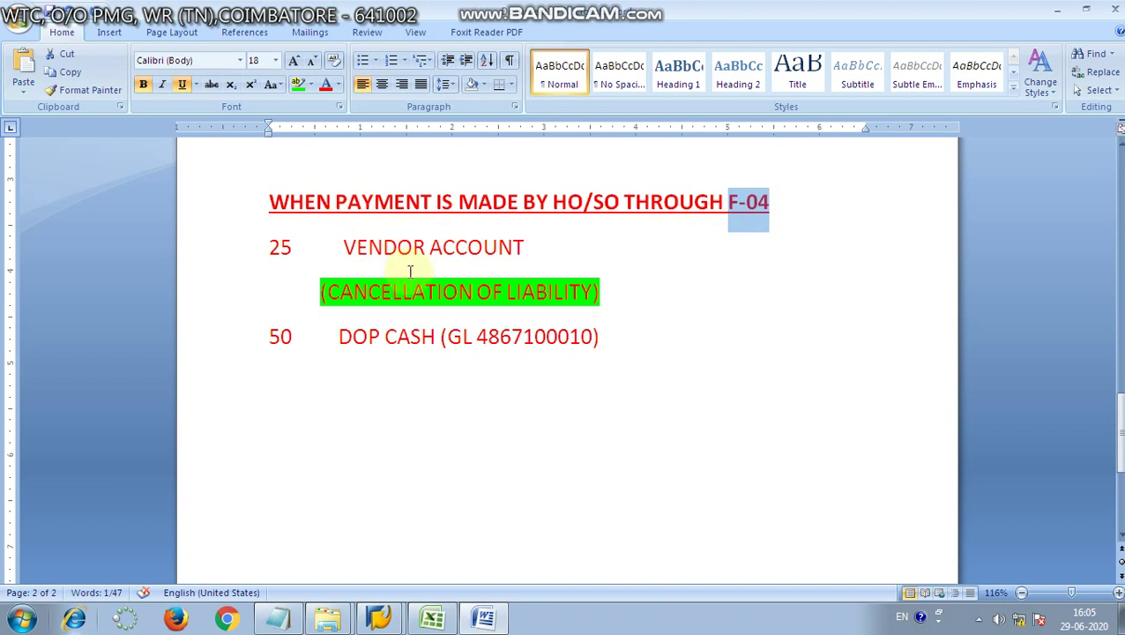
# Step: Add the centred line "VENDOR ID????" in the blank area below the DOP CASH entry
pyautogui.scroll(-4, 332, 356)
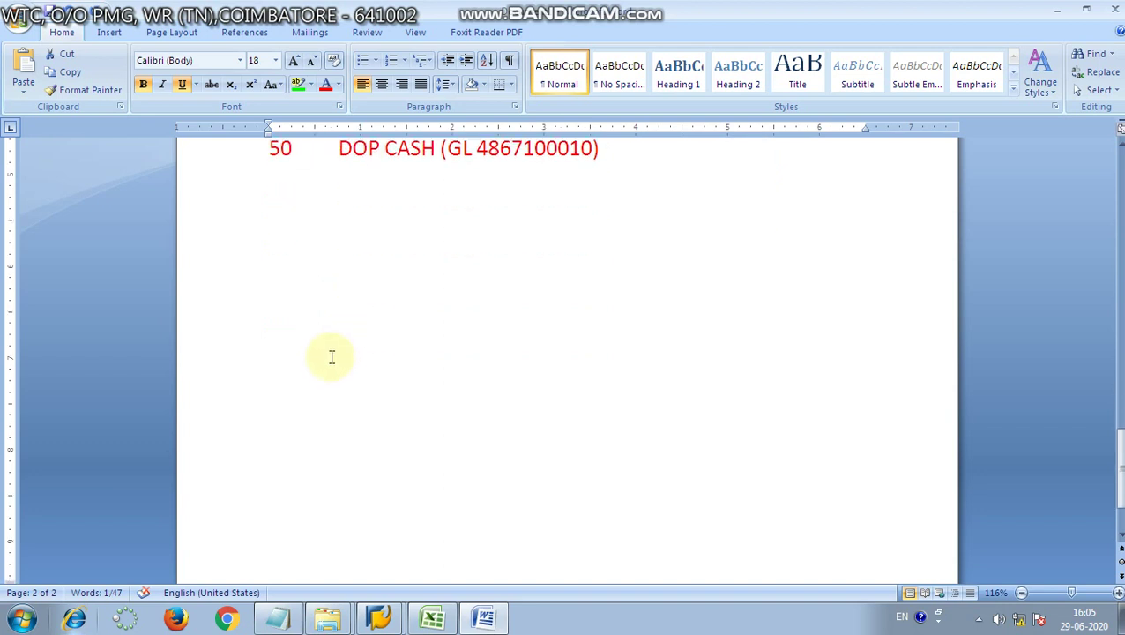
pyautogui.scroll(-1, 333, 349)
pyautogui.click(335, 324)
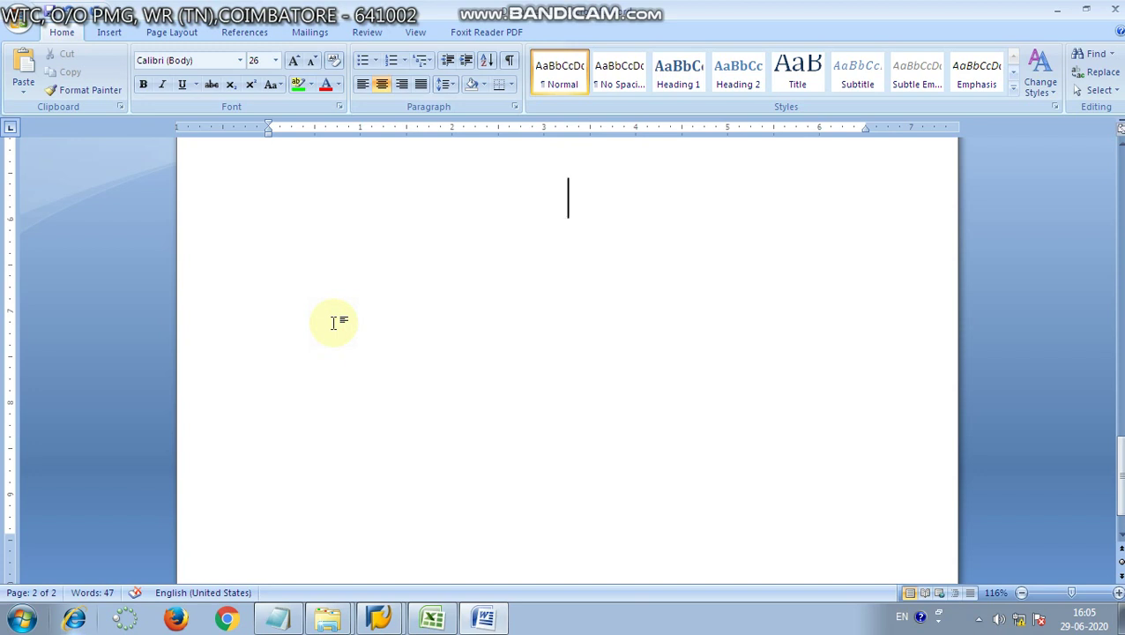
pyautogui.write('VEND')
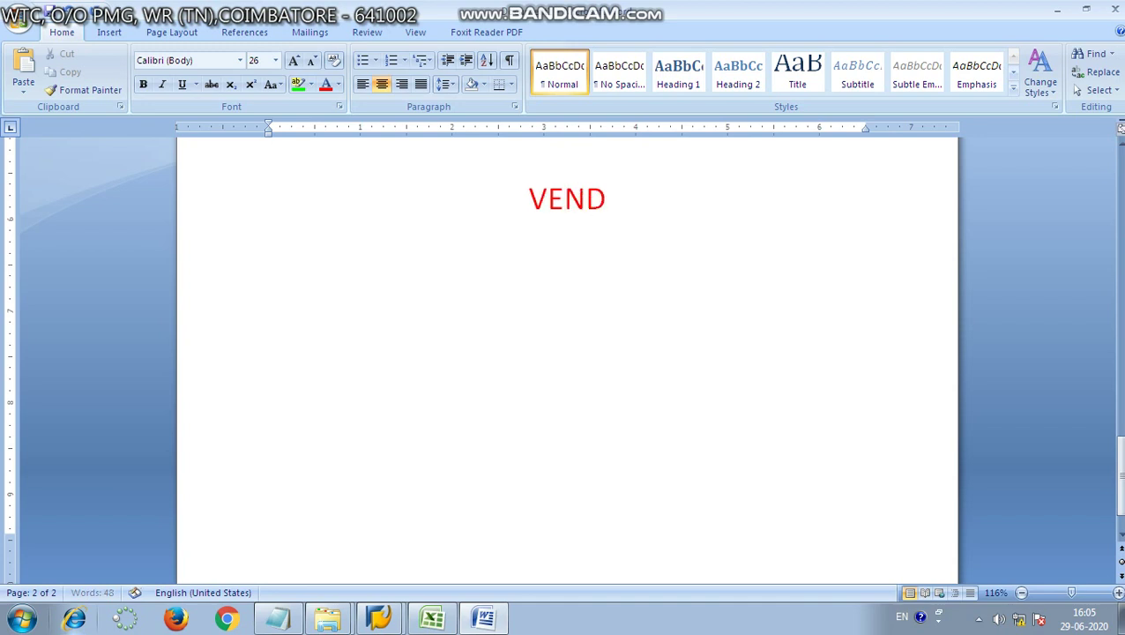
pyautogui.write('OR I')
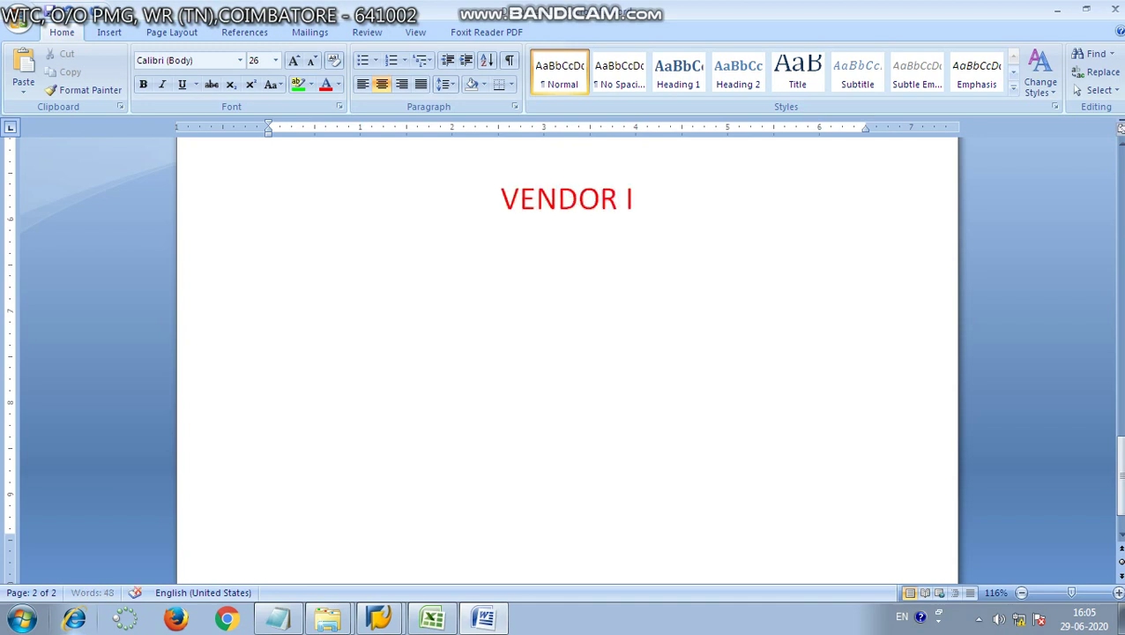
pyautogui.write('D')
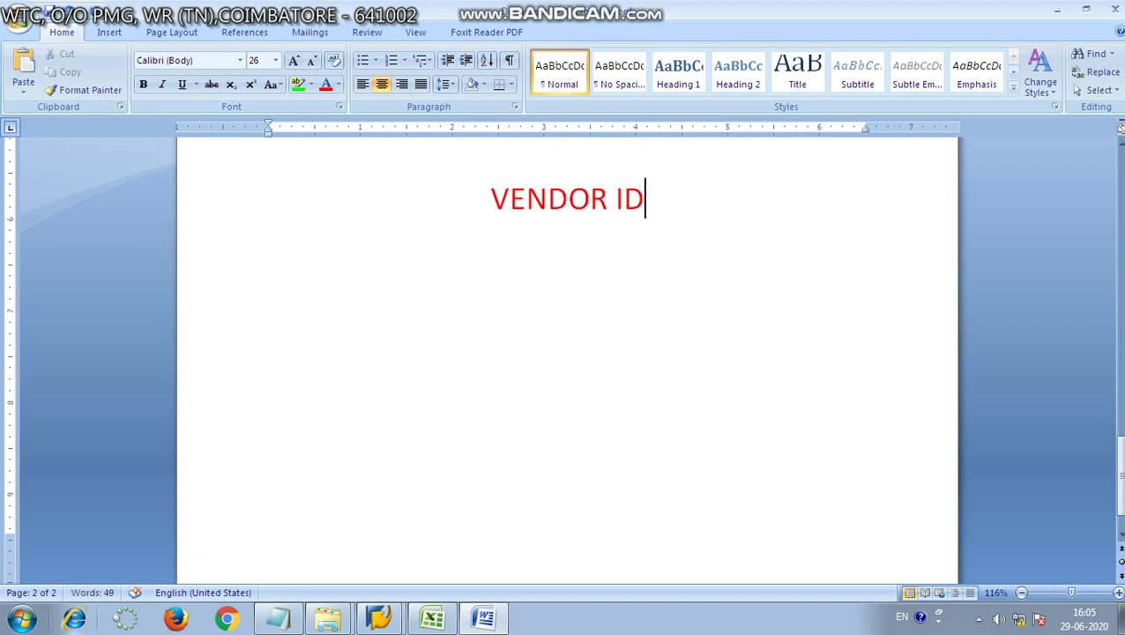
pyautogui.write('????')
pyautogui.press('Return')
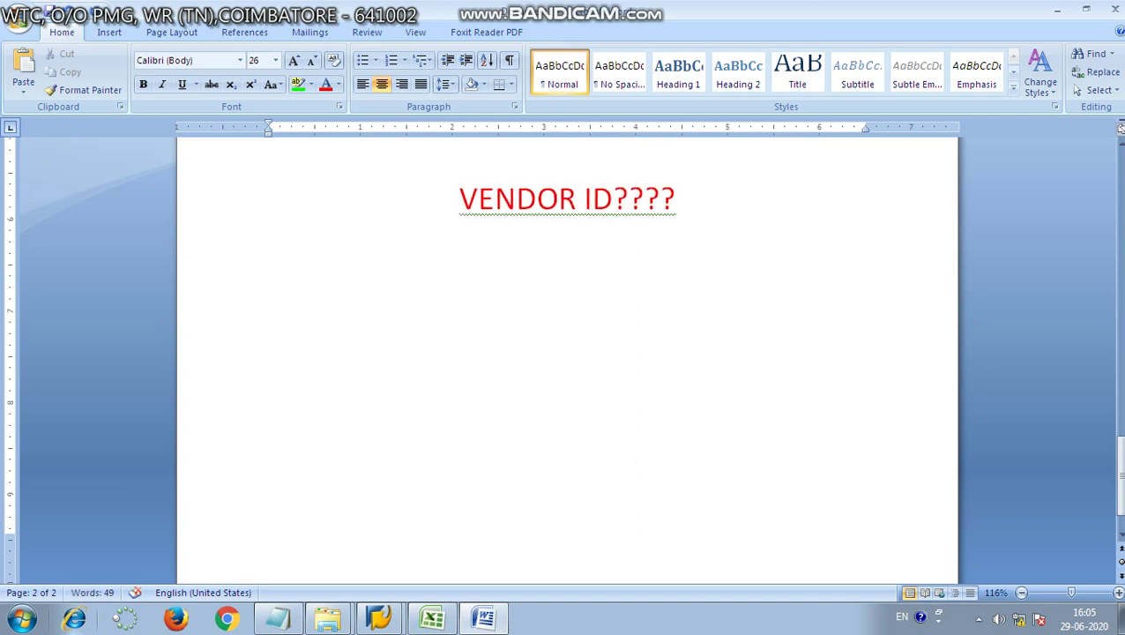
# Step: Write "GL ACCOUNT ????" on the line below the vendor ID question
pyautogui.write('GL A')
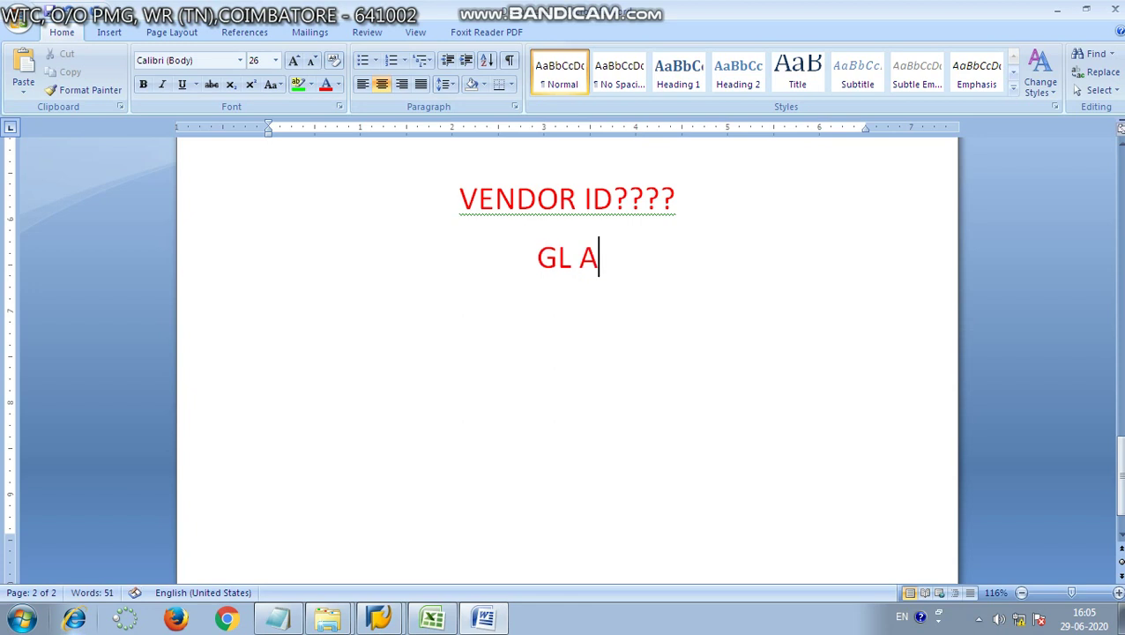
pyautogui.write('CCOUN')
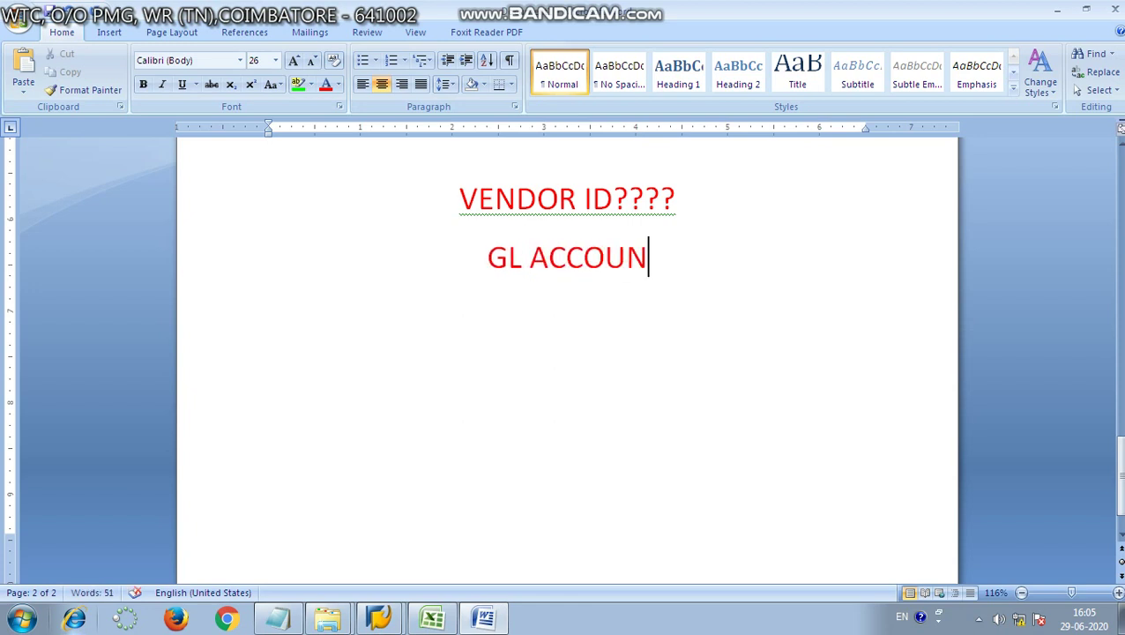
pyautogui.write('D ?')
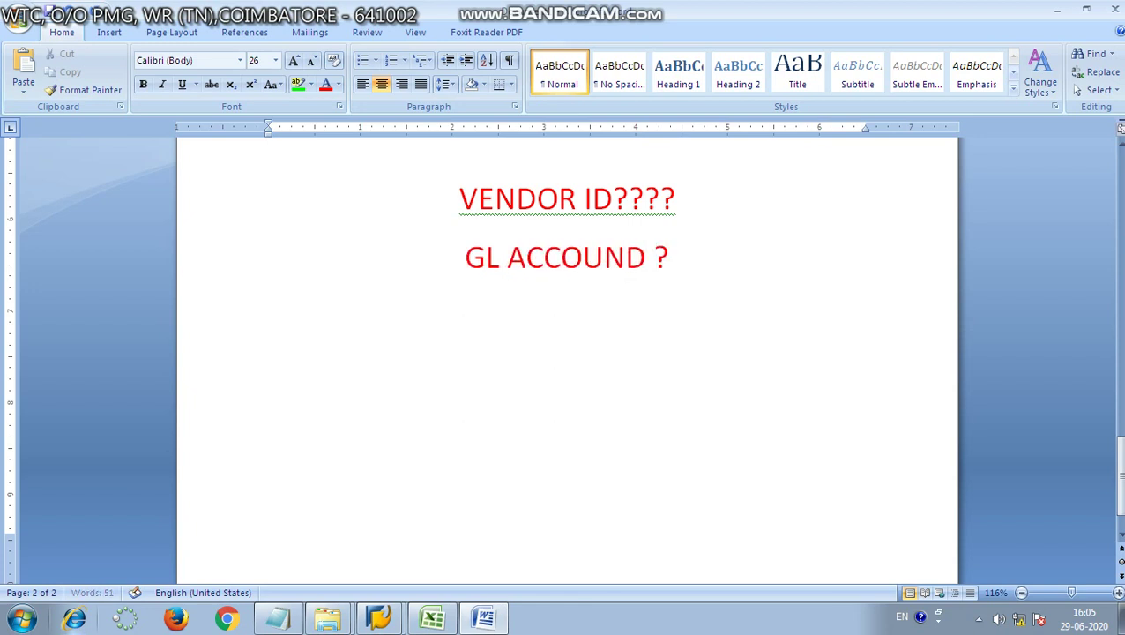
pyautogui.write('???')
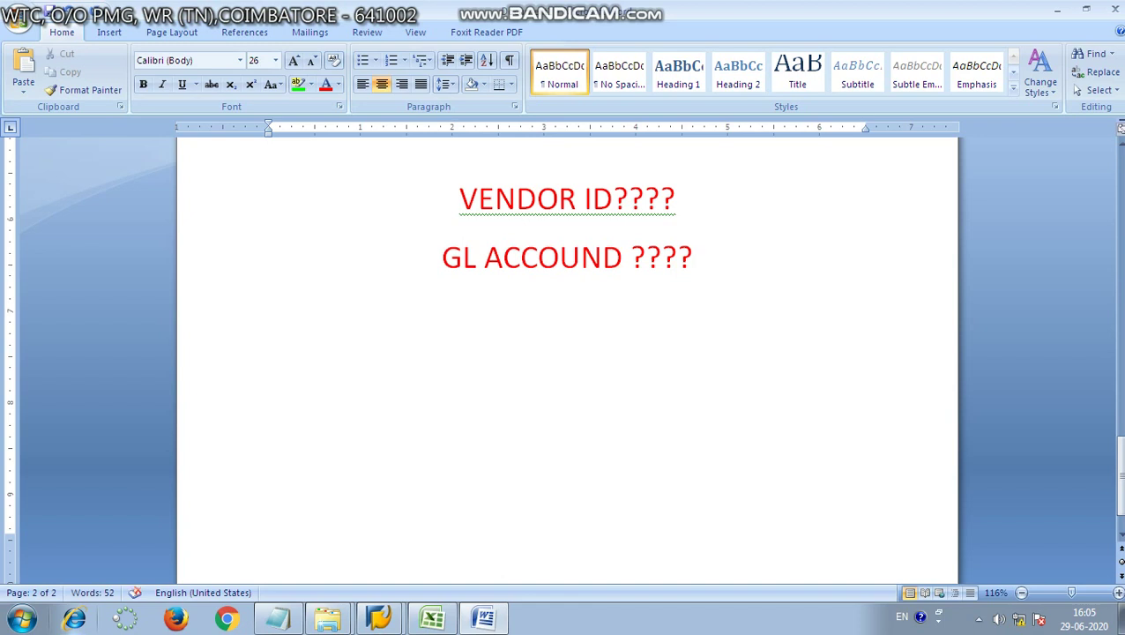
pyautogui.click(623, 256)
pyautogui.press('BackSpace')
pyautogui.write('T')
pyautogui.click(691, 257)
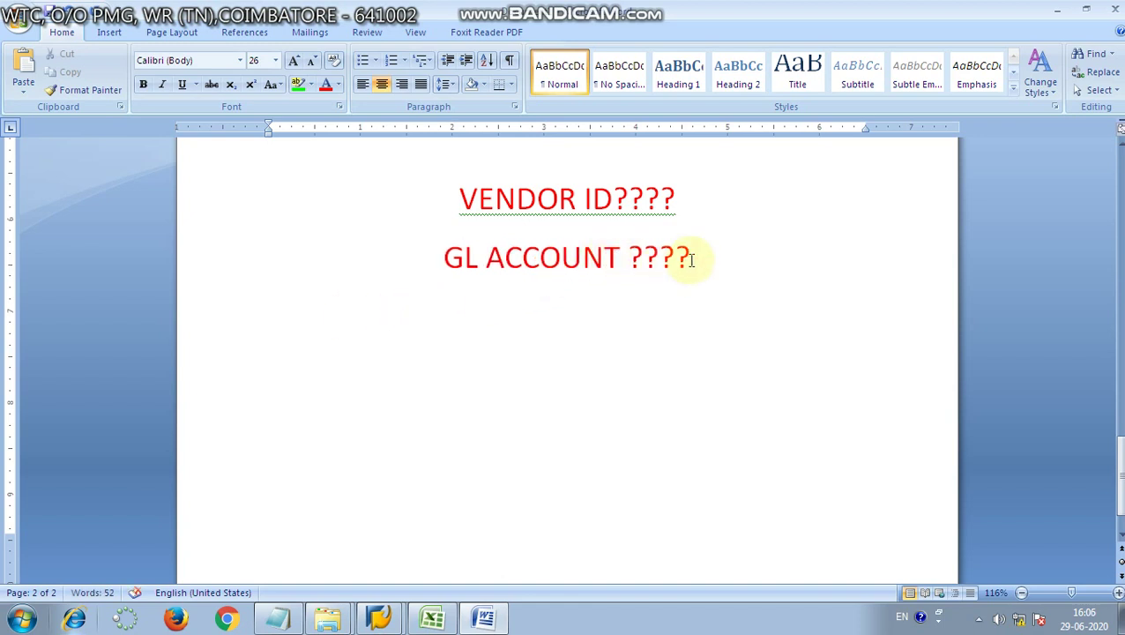
# Step: Add the lines "AMOUNT ????" and "DOCUMENT ????" below the GL account line, and select all four question lines
pyautogui.press('Return')
pyautogui.write('A')
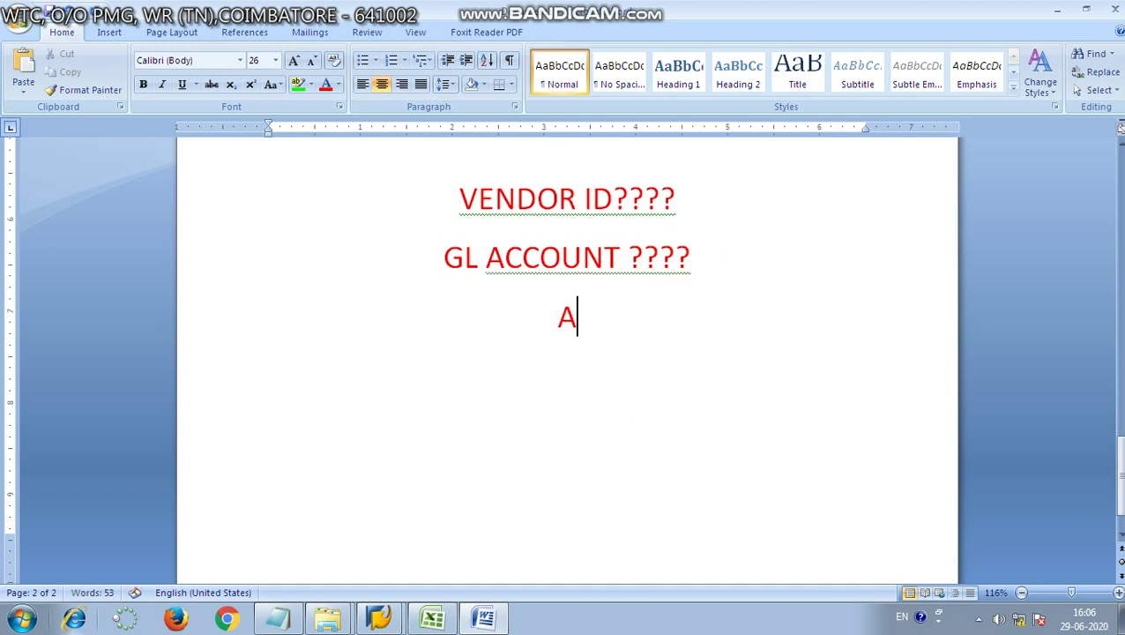
pyautogui.write('MOUNT ????')
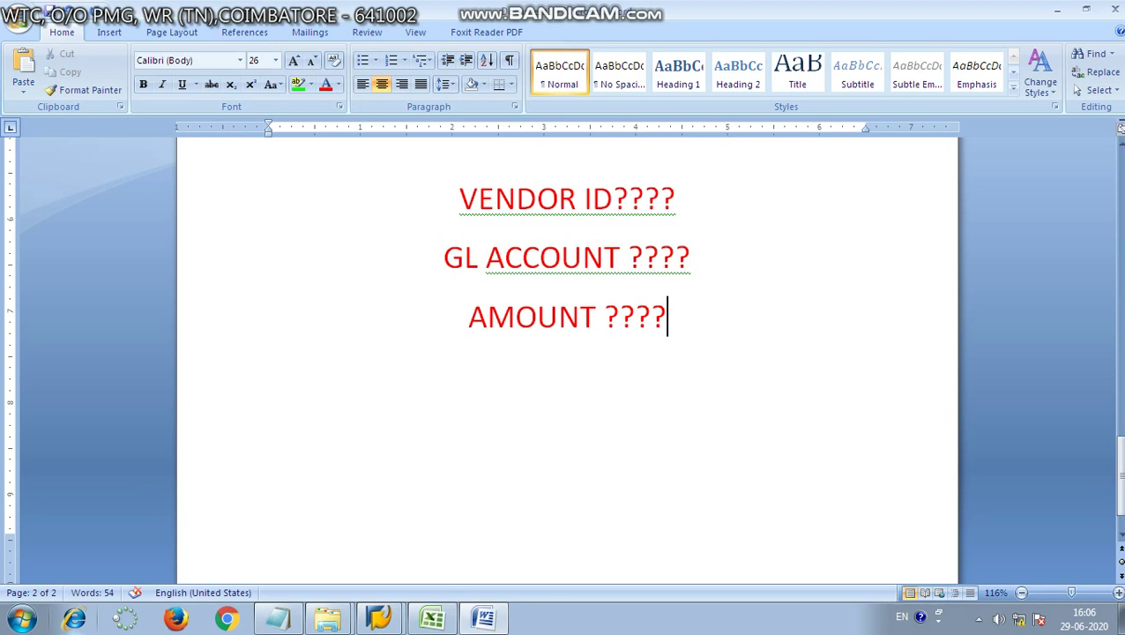
pyautogui.press('Return')
pyautogui.write('DO')
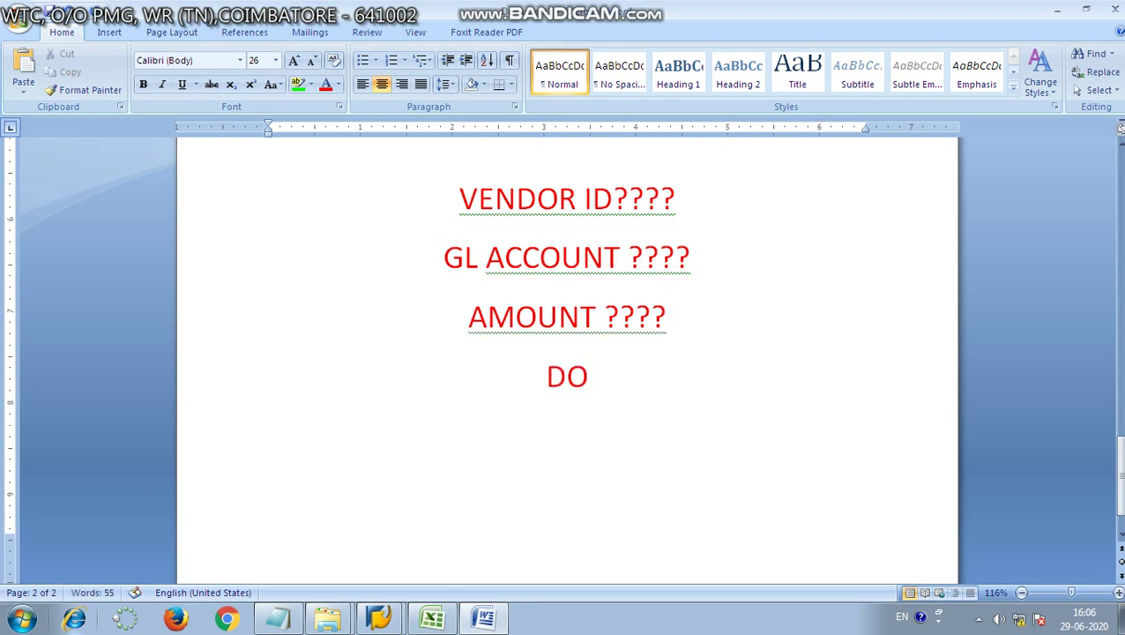
pyautogui.write('CUMEN')
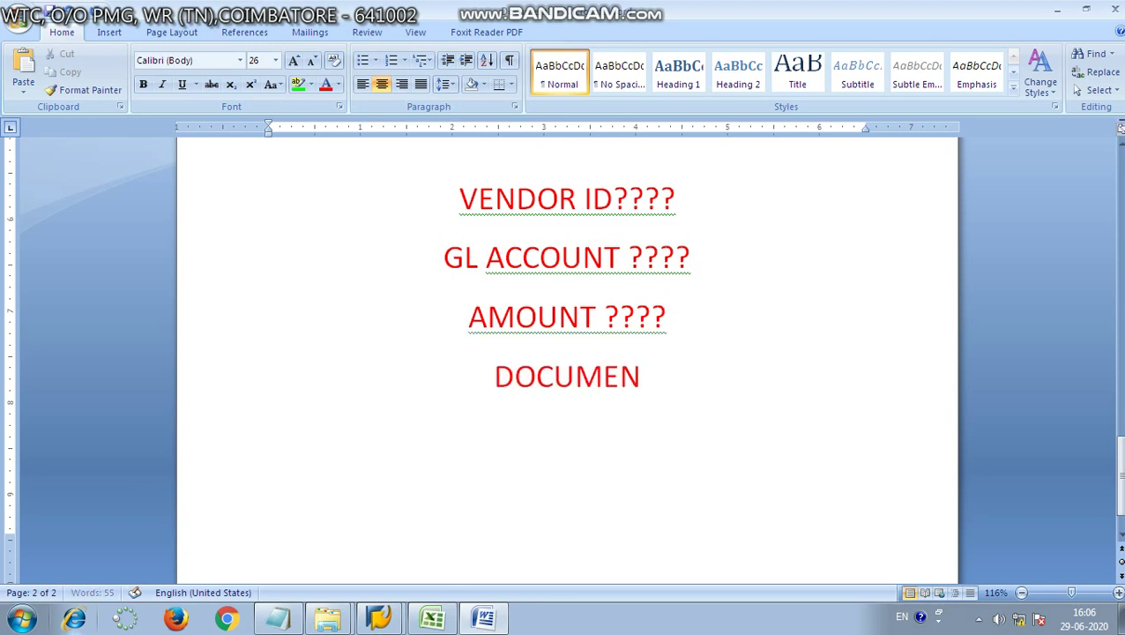
pyautogui.write('T ????')
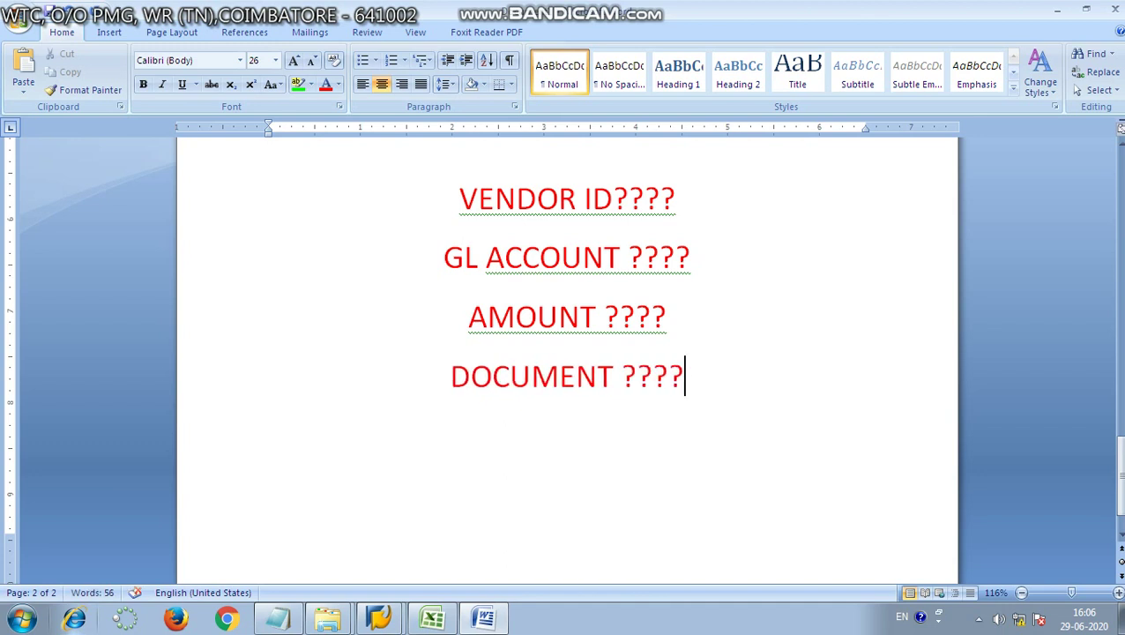
pyautogui.moveTo(681, 370); pyautogui.dragTo(443, 228)
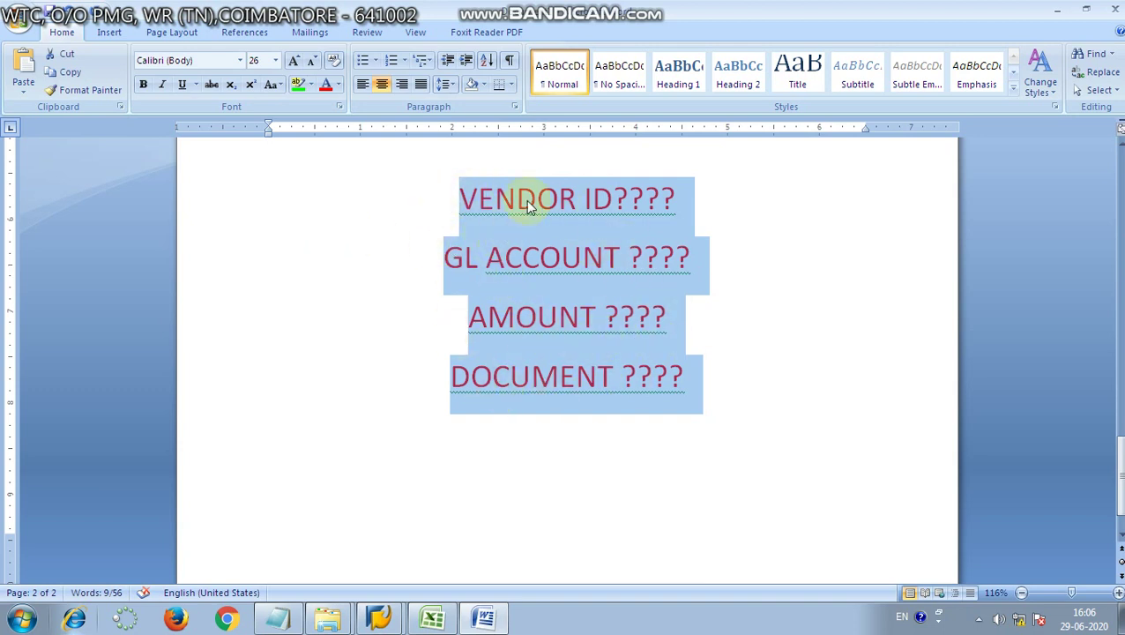
# Step: Switch to SAP and open transaction F-04
pyautogui.moveTo(388, 617)
pyautogui.click(390, 582)
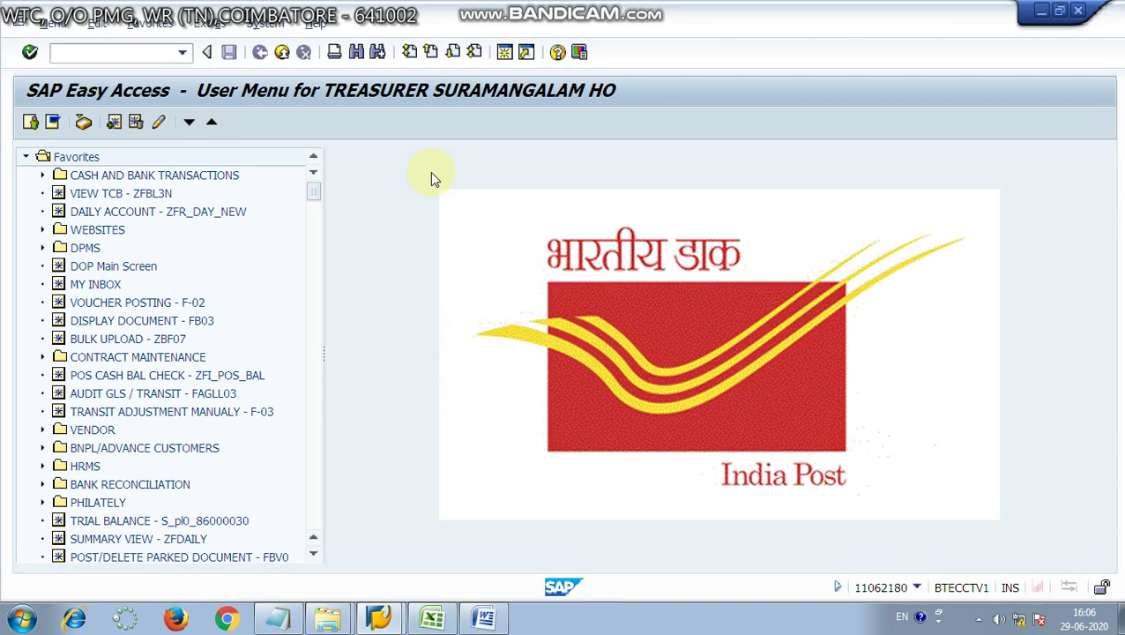
pyautogui.write('F-04')
pyautogui.press('Return')
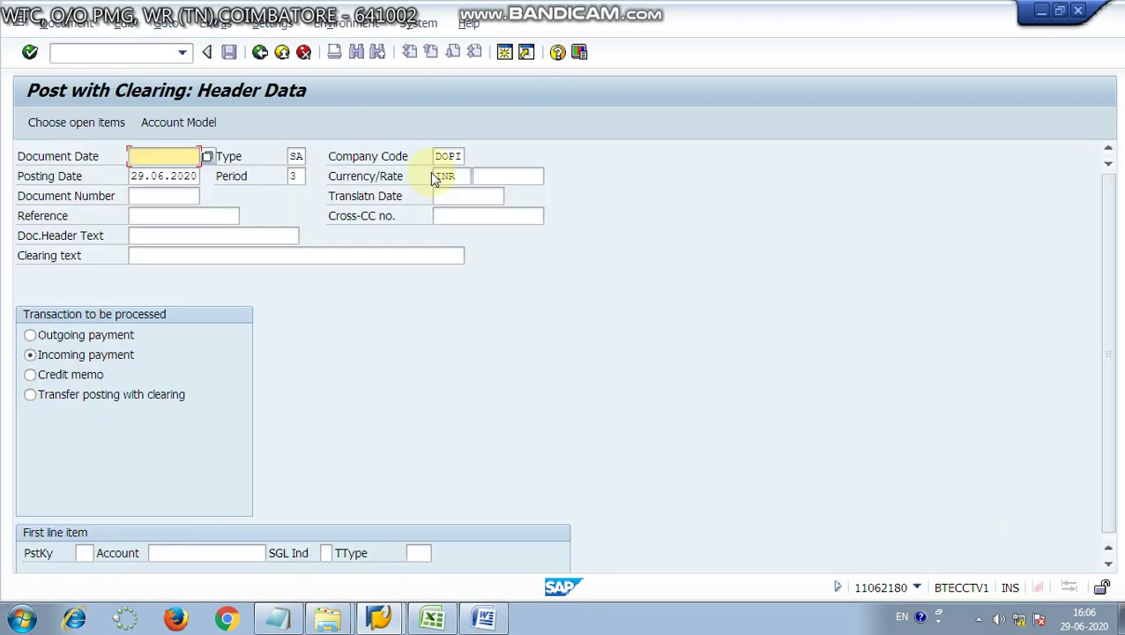
# Step: Set the document date to 29.06.2020 and the document type to KZ (Vendor Payment)
pyautogui.write('29.06.2020')
pyautogui.press('Tab')
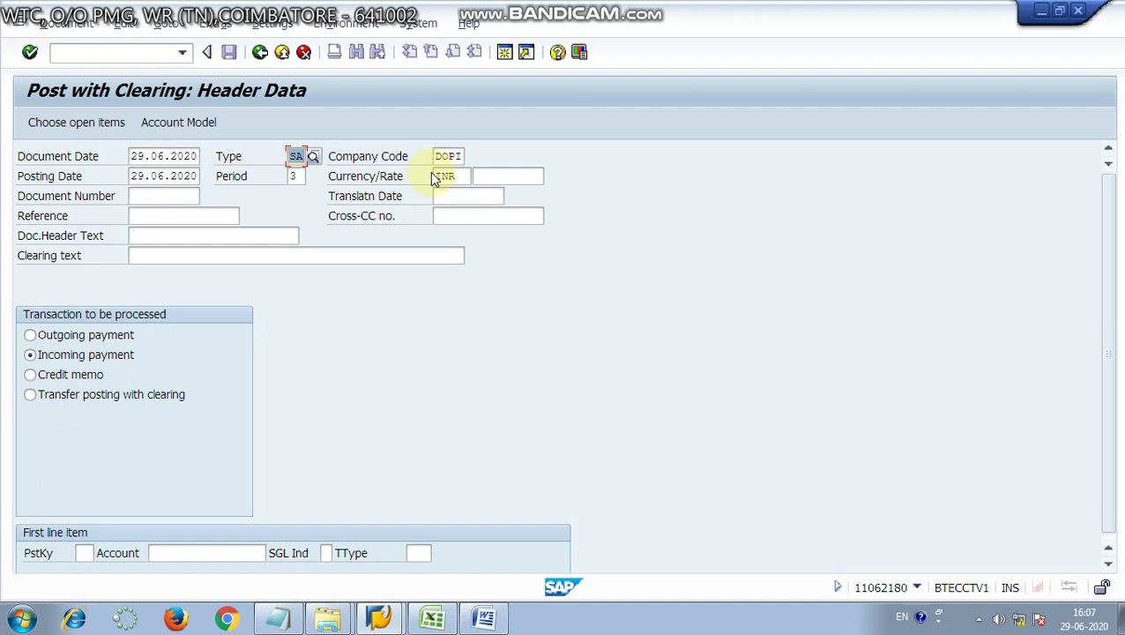
pyautogui.write('KZ')
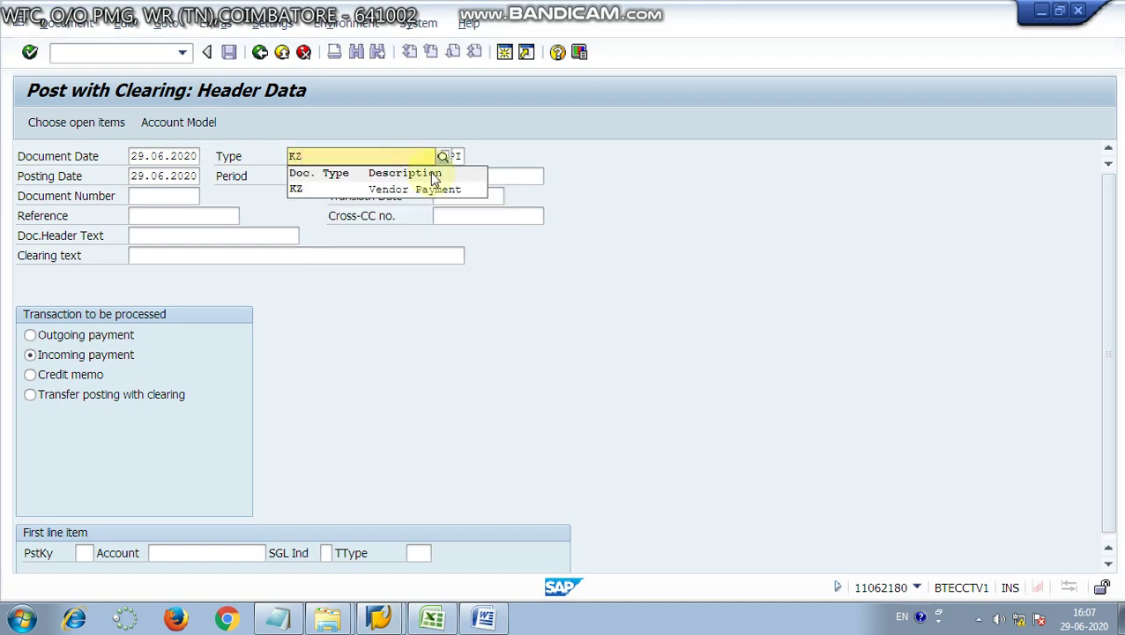
pyautogui.click(415, 189)
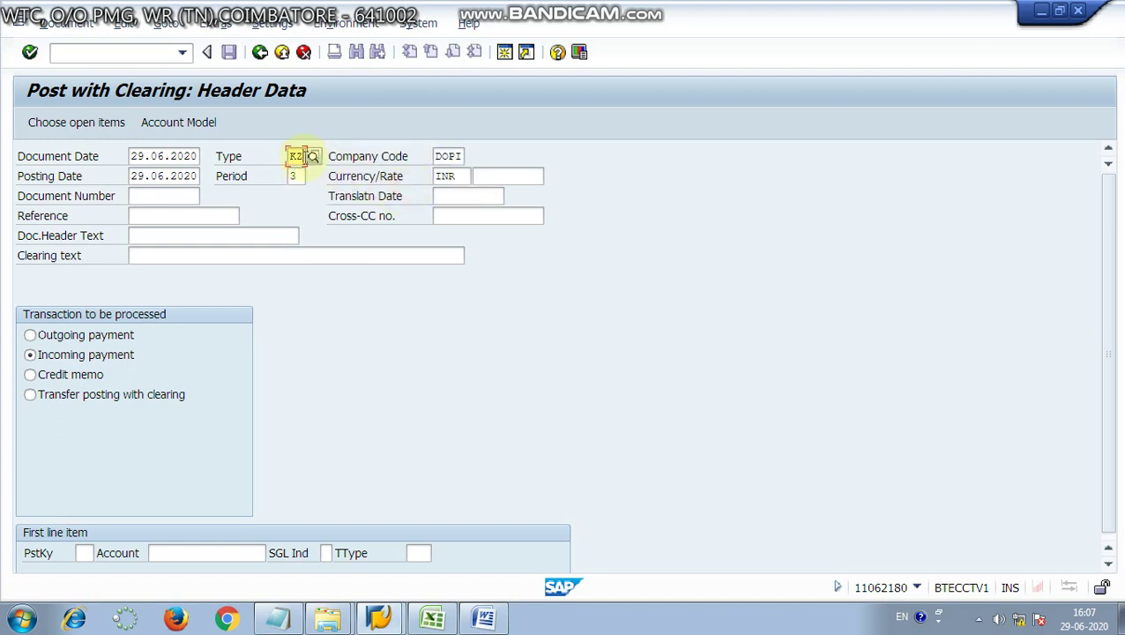
pyautogui.doubleClick(296, 156)
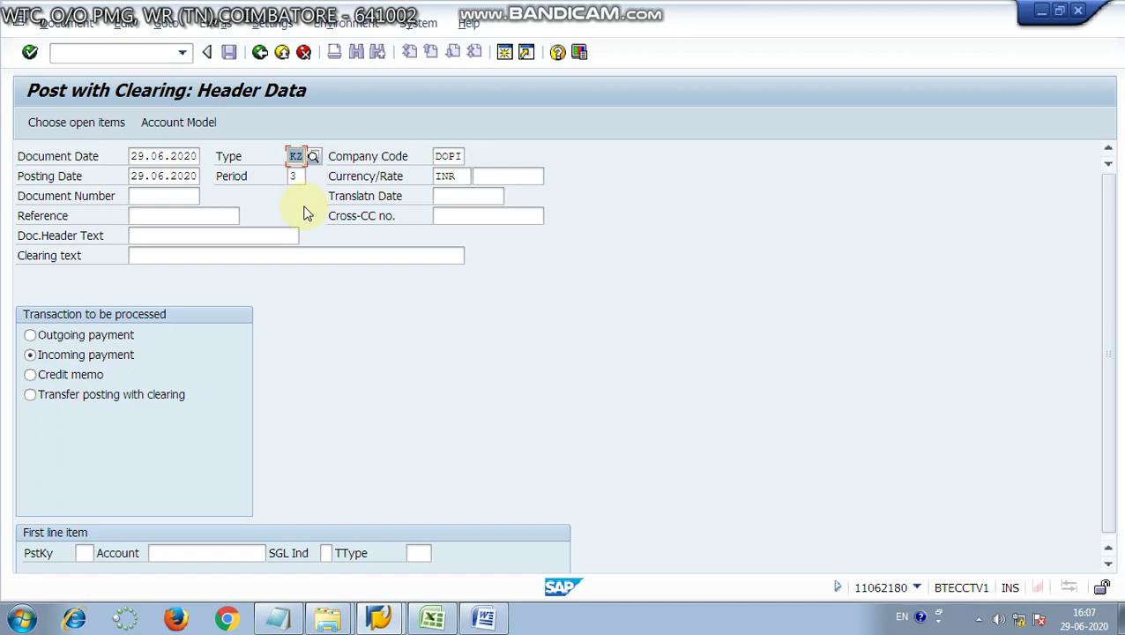
# Step: Enter "SSPOS LRNO. T1/2" as the reference and "DATED 28.6.2020" as the document header text
pyautogui.click(149, 218)
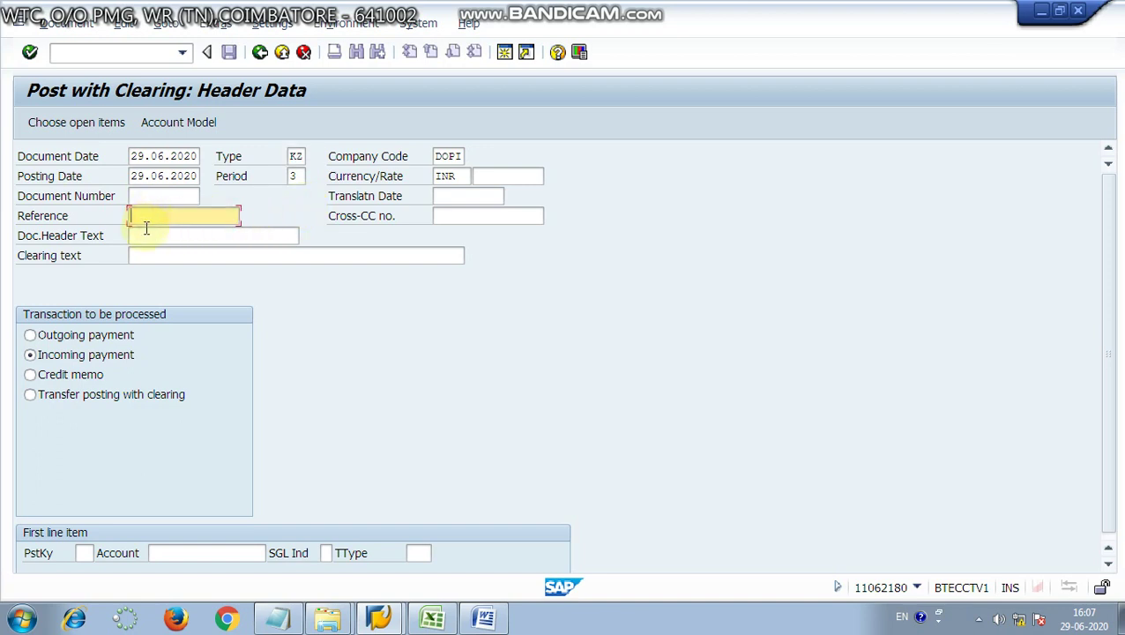
pyautogui.click(147, 229)
pyautogui.click(145, 216)
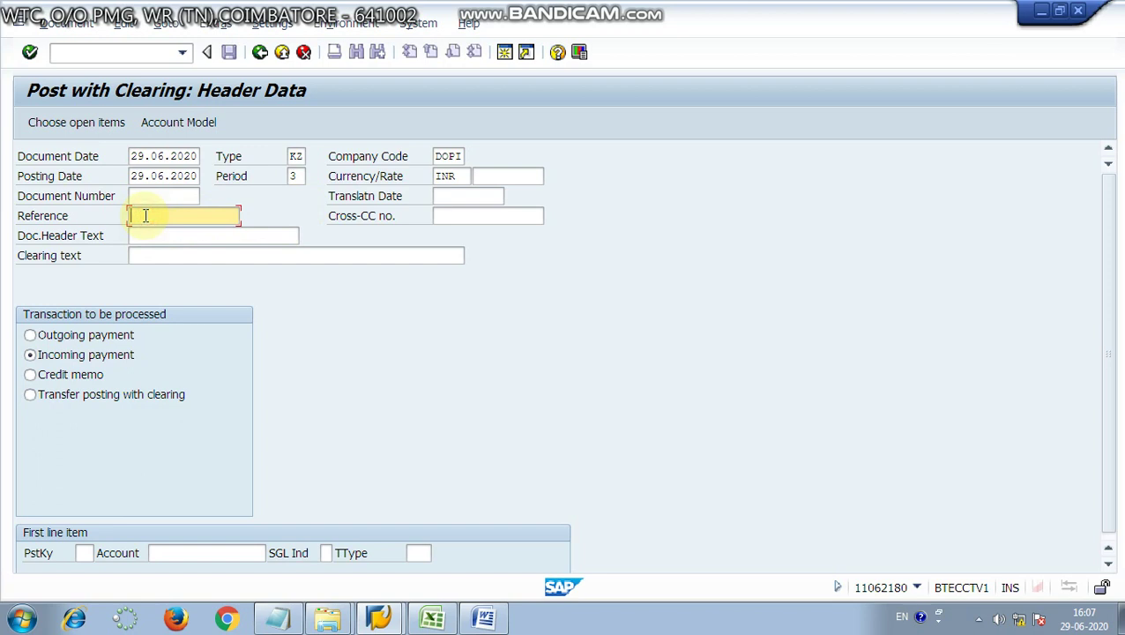
pyautogui.write('SSPOS I')
pyautogui.write('RNO. T1/2')
pyautogui.press('Tab')
pyautogui.press('Tab')
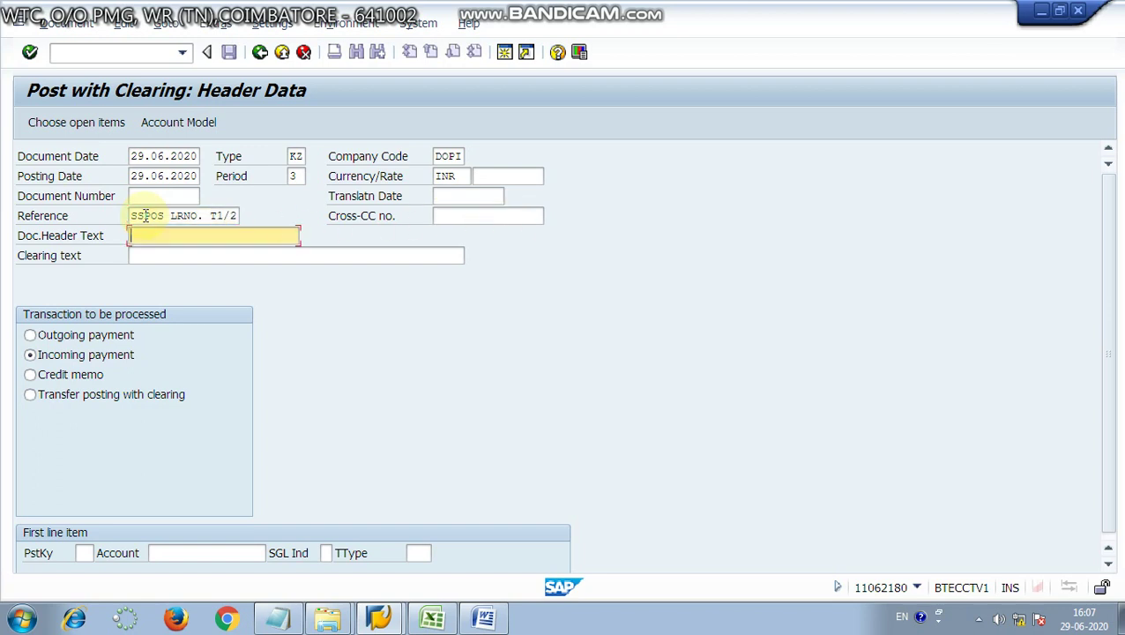
pyautogui.write('DATED 28.6.2020')
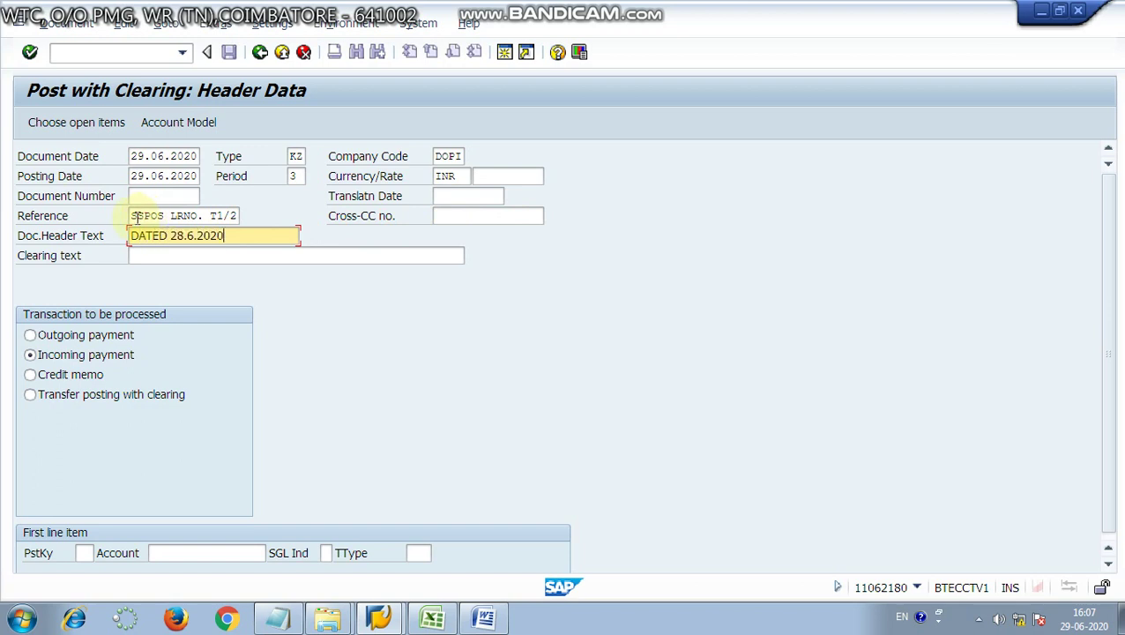
pyautogui.moveTo(132, 215); pyautogui.dragTo(239, 215)
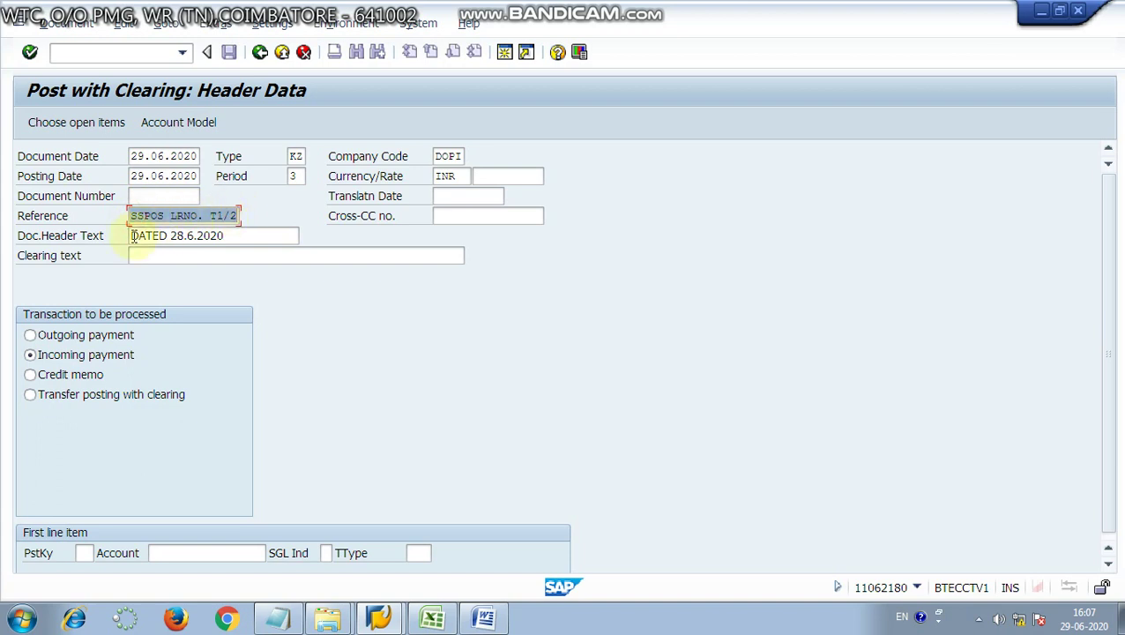
pyautogui.moveTo(137, 235); pyautogui.dragTo(251, 234)
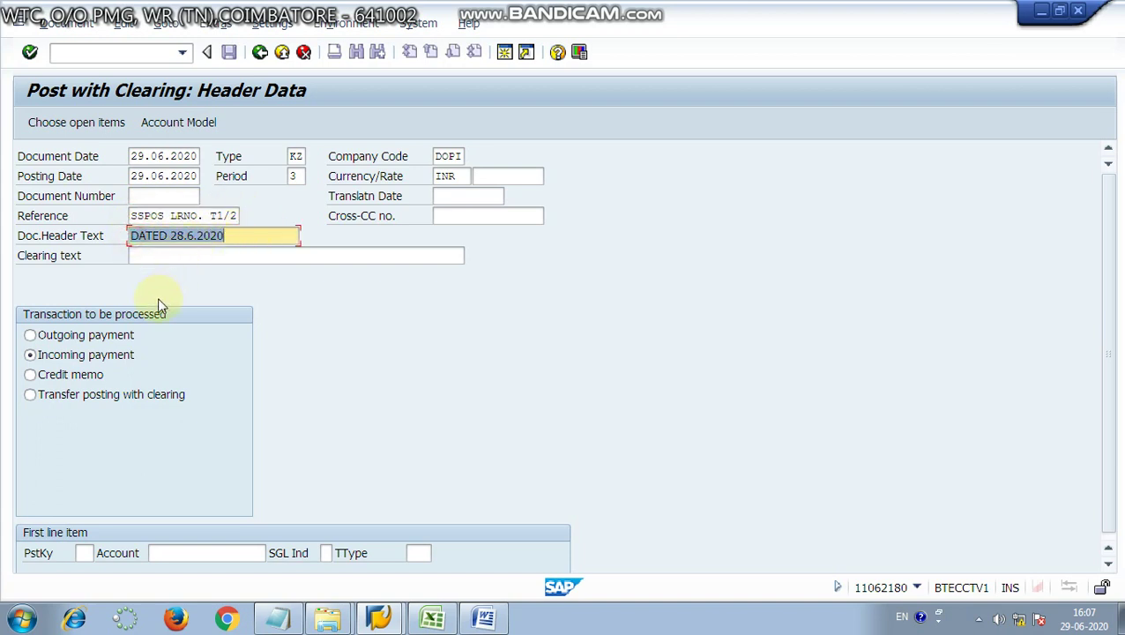
pyautogui.click(30, 336)
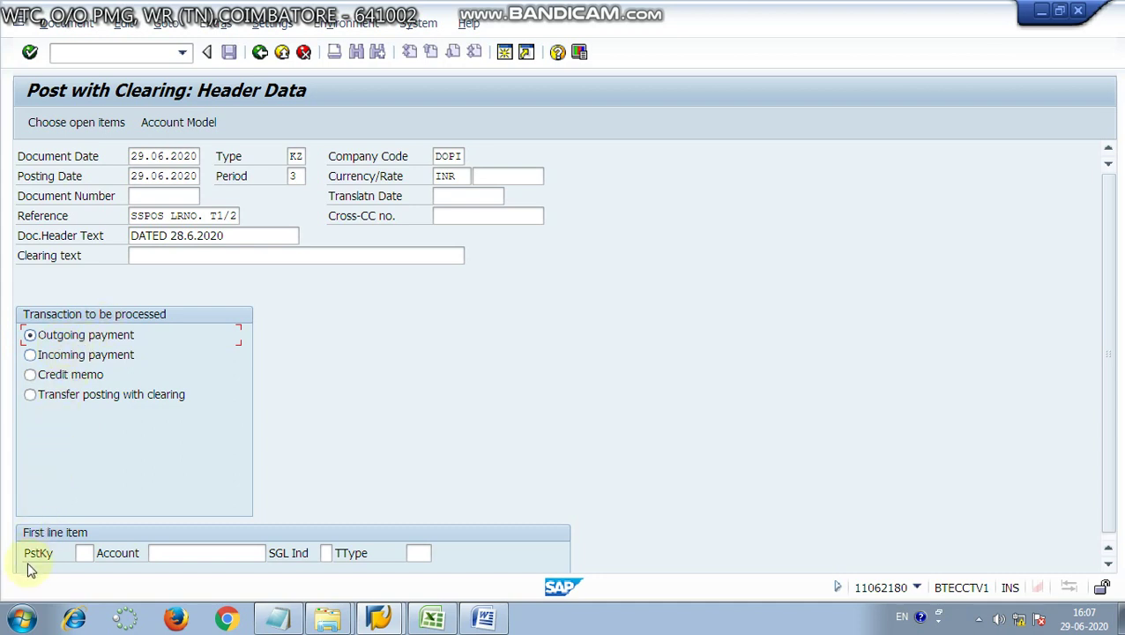
pyautogui.click(83, 553)
pyautogui.write('50')
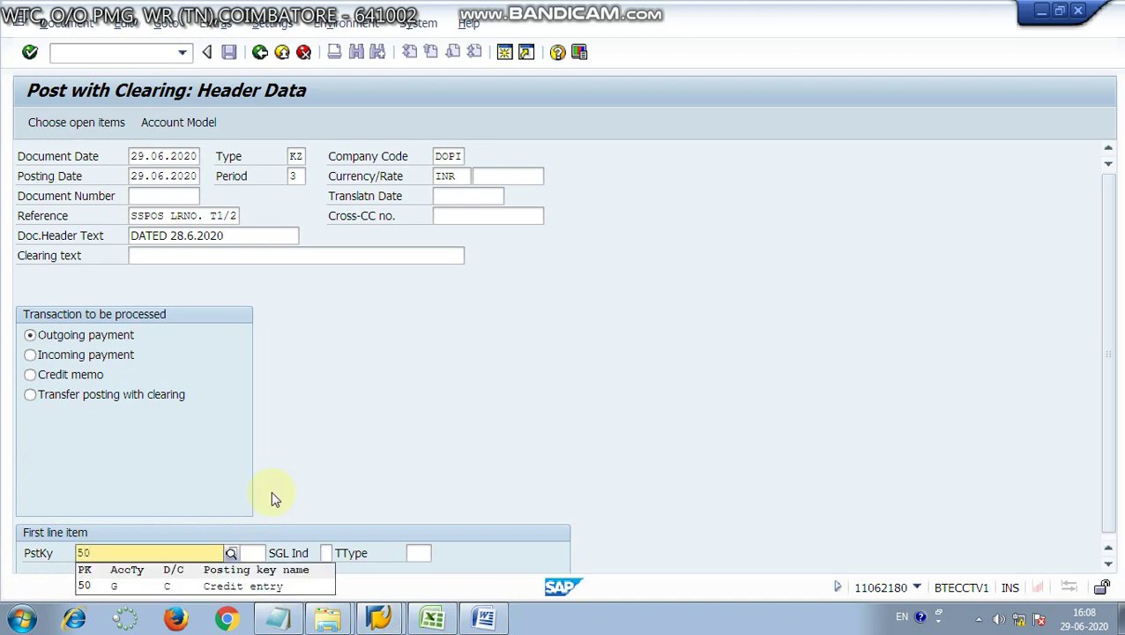
pyautogui.press('Tab')
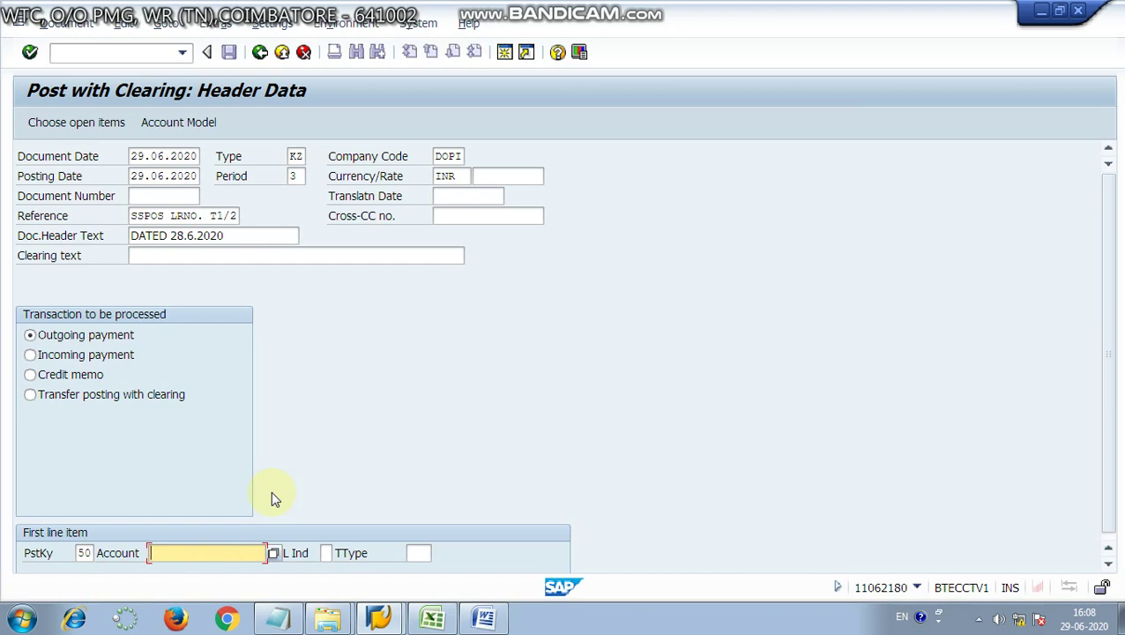
pyautogui.write('4867100')
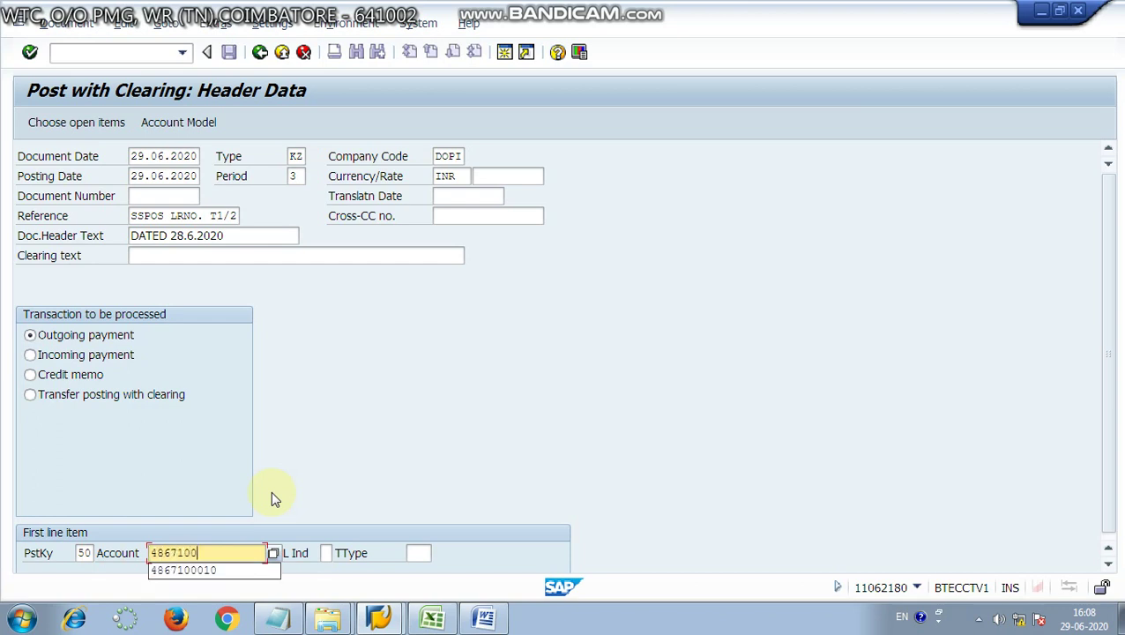
pyautogui.write('010')
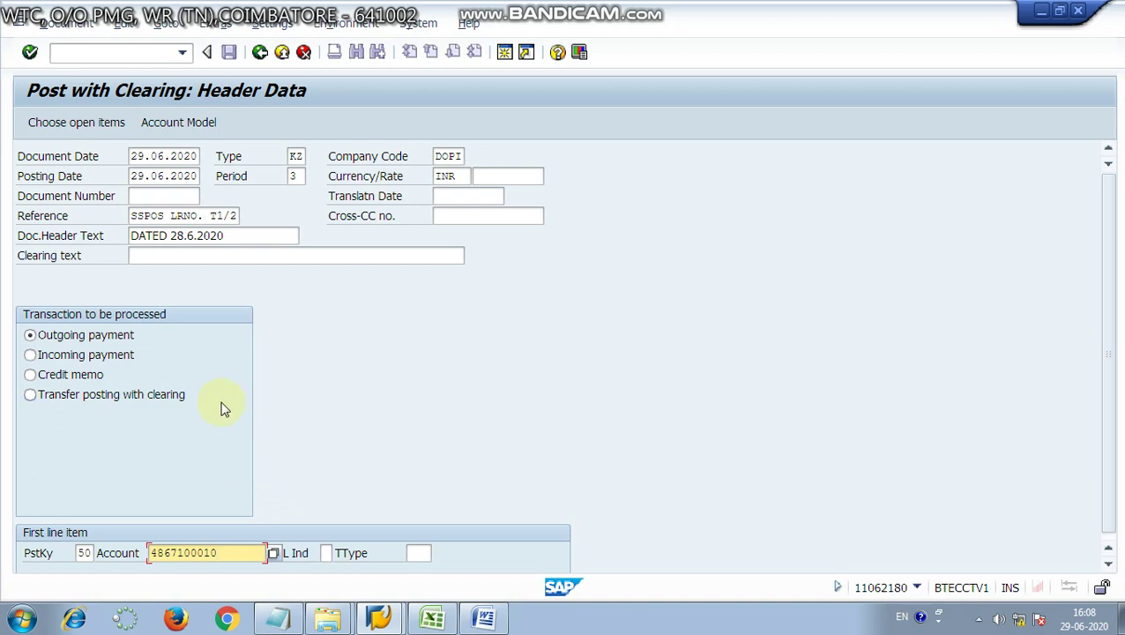
# Step: Review the document date, document type, reference, header text, posting key and account in the header data
pyautogui.click(132, 156)
pyautogui.moveTo(130, 156); pyautogui.dragTo(198, 157)
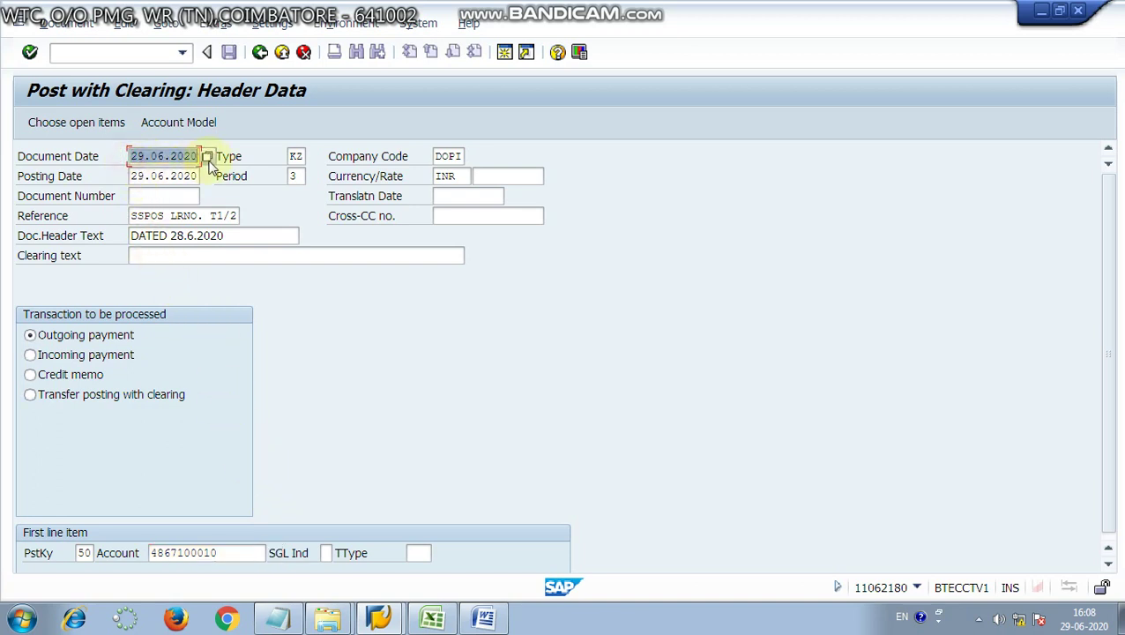
pyautogui.doubleClick(294, 156)
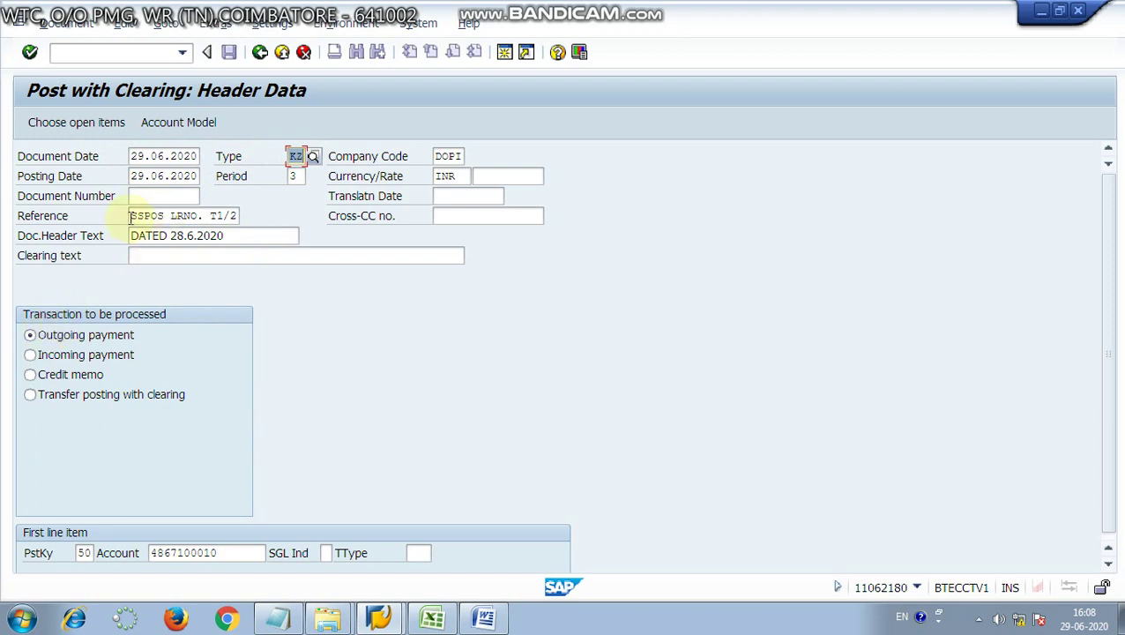
pyautogui.moveTo(130, 216); pyautogui.dragTo(245, 221)
pyautogui.moveTo(138, 236); pyautogui.dragTo(247, 235)
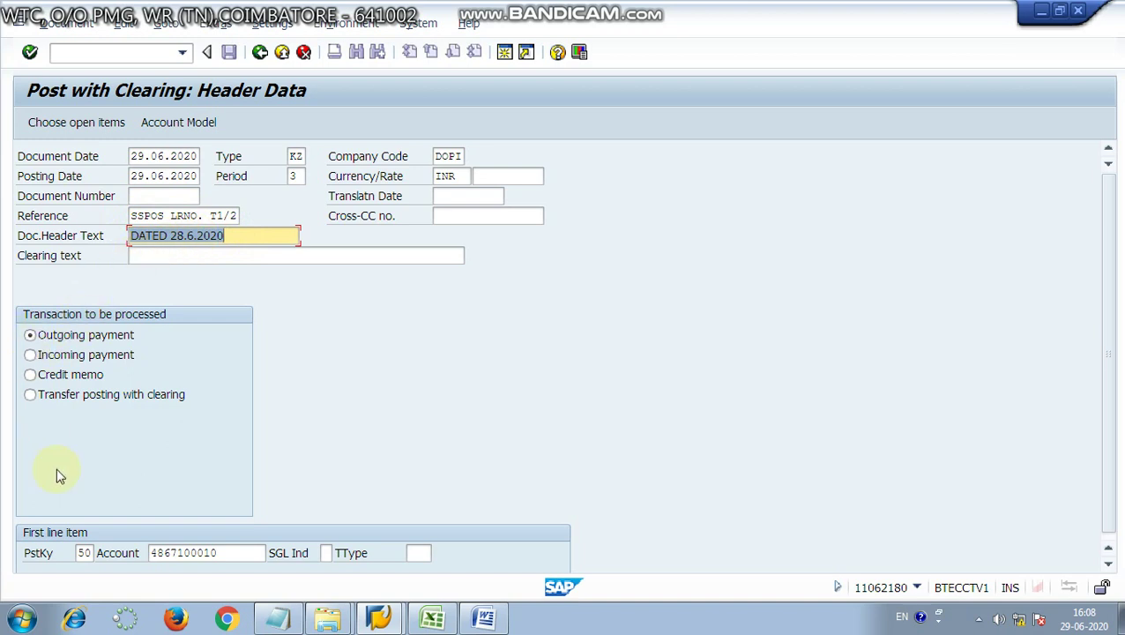
pyautogui.moveTo(79, 553); pyautogui.dragTo(94, 555)
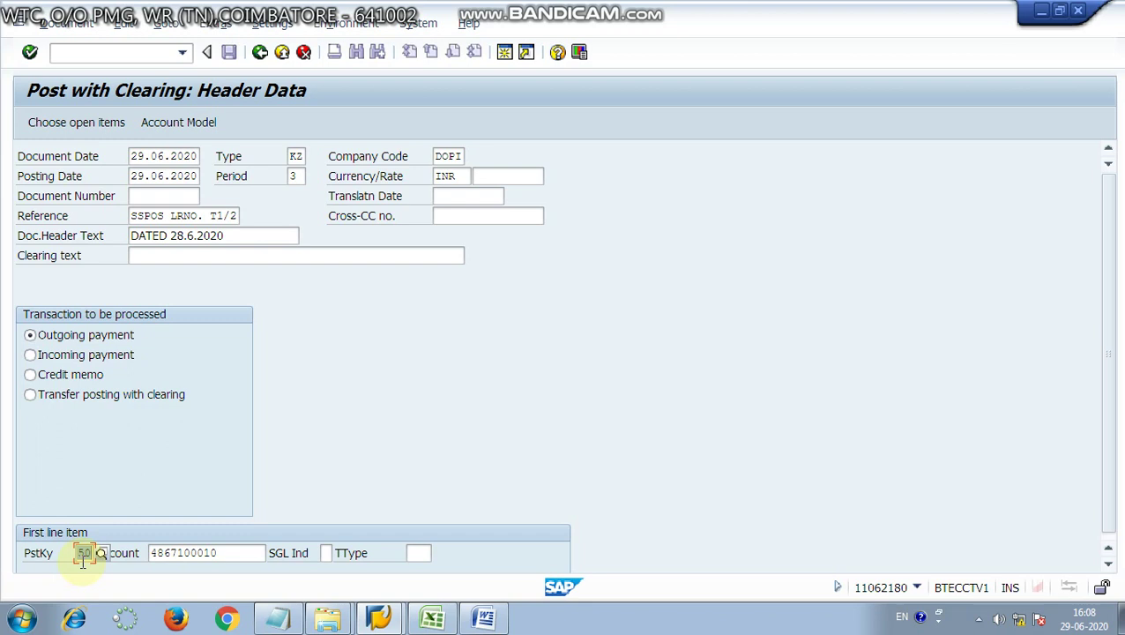
pyautogui.moveTo(148, 553); pyautogui.dragTo(217, 554)
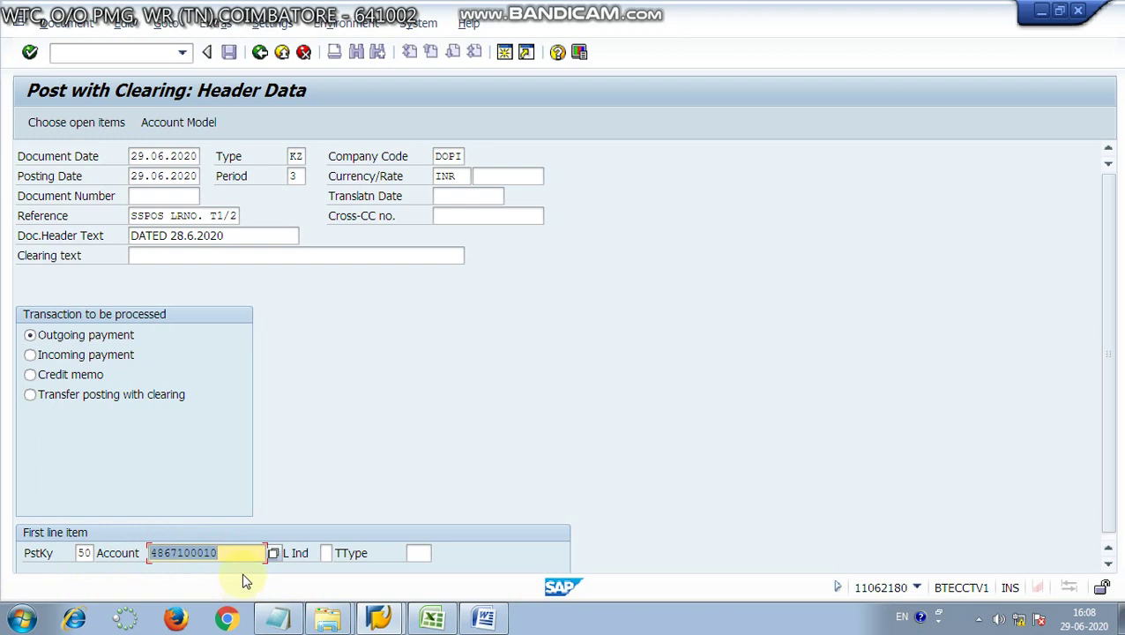
pyautogui.press('Return')
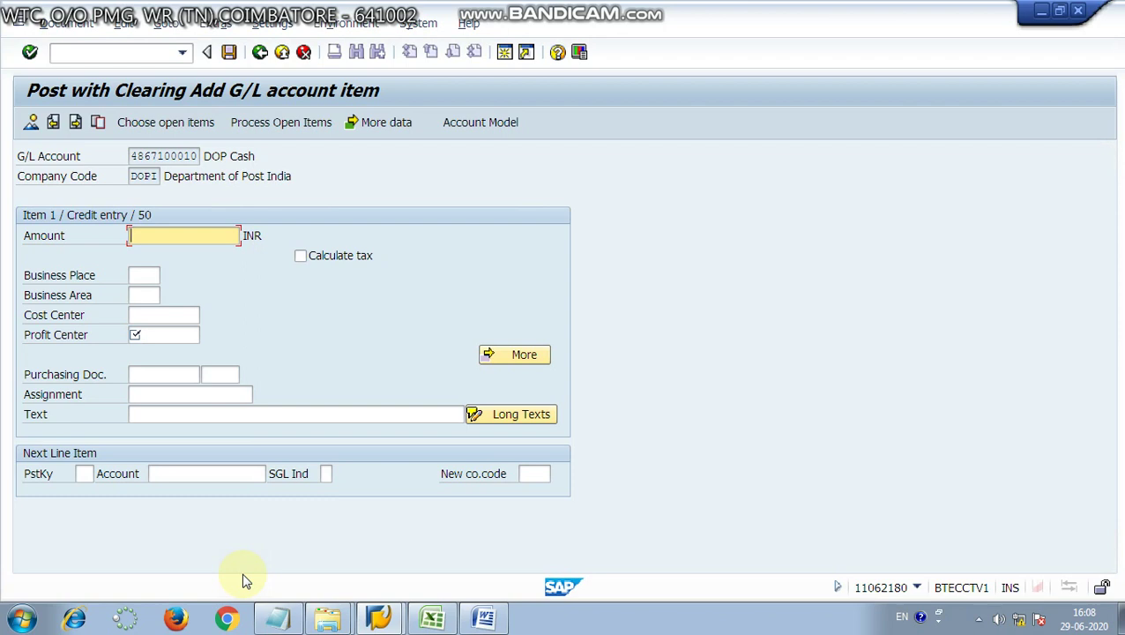
pyautogui.write('4000')
pyautogui.click(152, 335)
pyautogui.write('29')
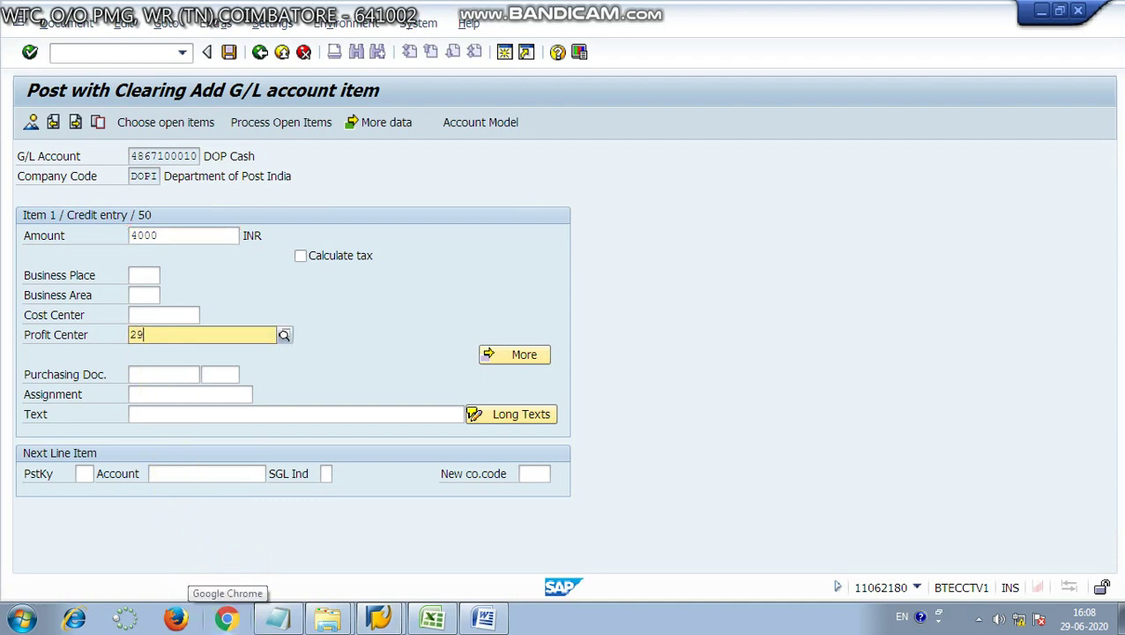
pyautogui.write('22710000')
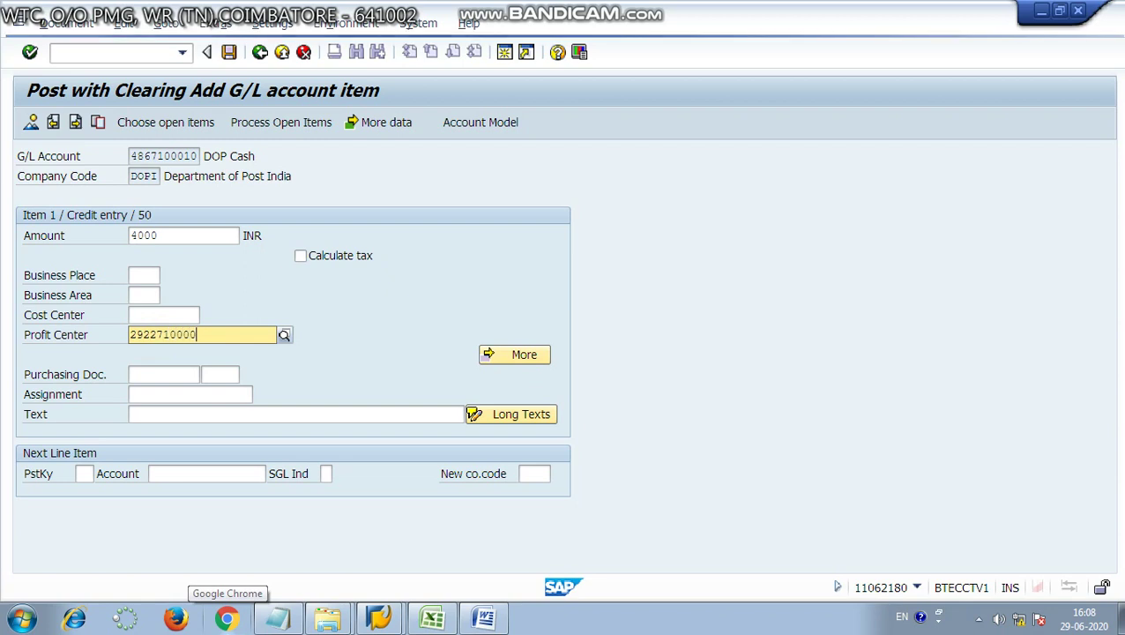
pyautogui.press('Return')
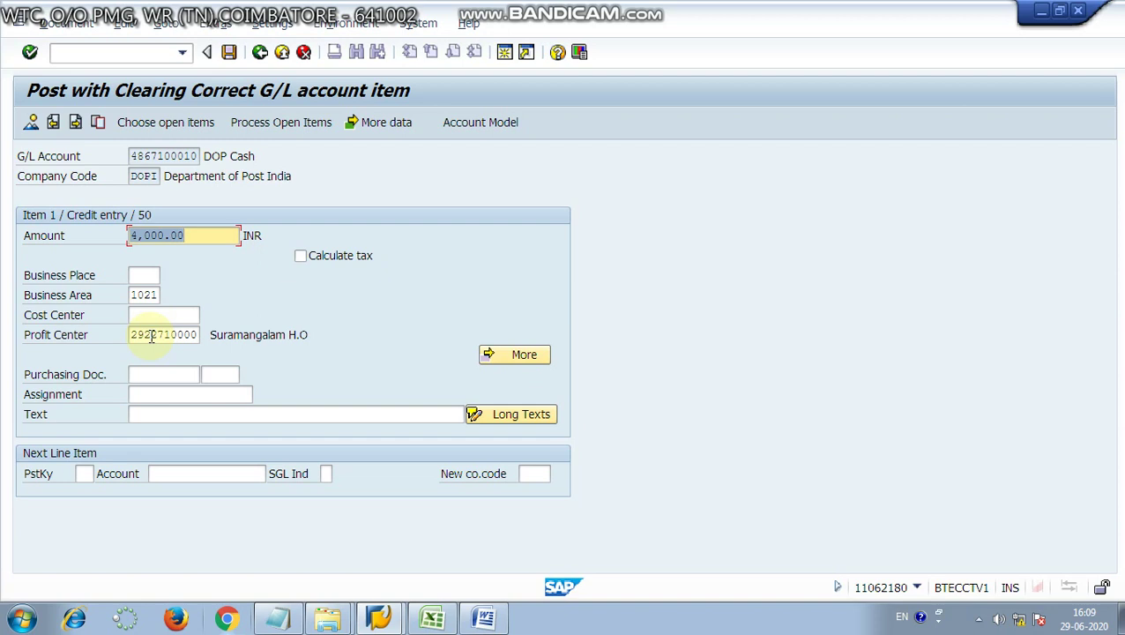
# Step: Go to the open item selection, choose Document Number as additional selection and set the account type to K (Vendors)
pyautogui.click(280, 125)
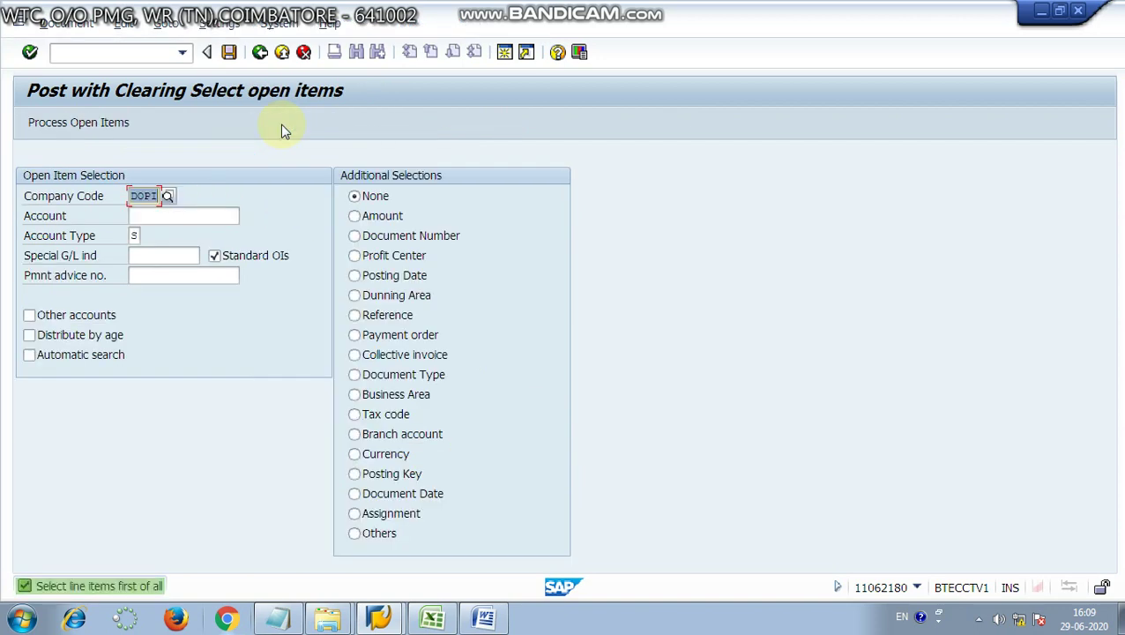
pyautogui.click(357, 240)
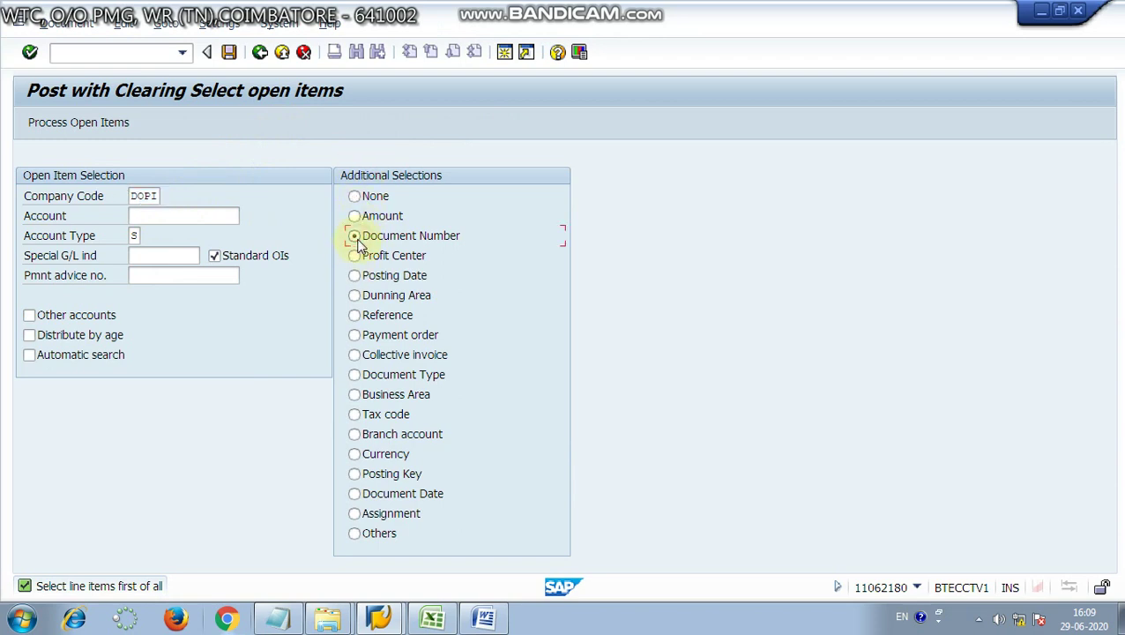
pyautogui.click(149, 216)
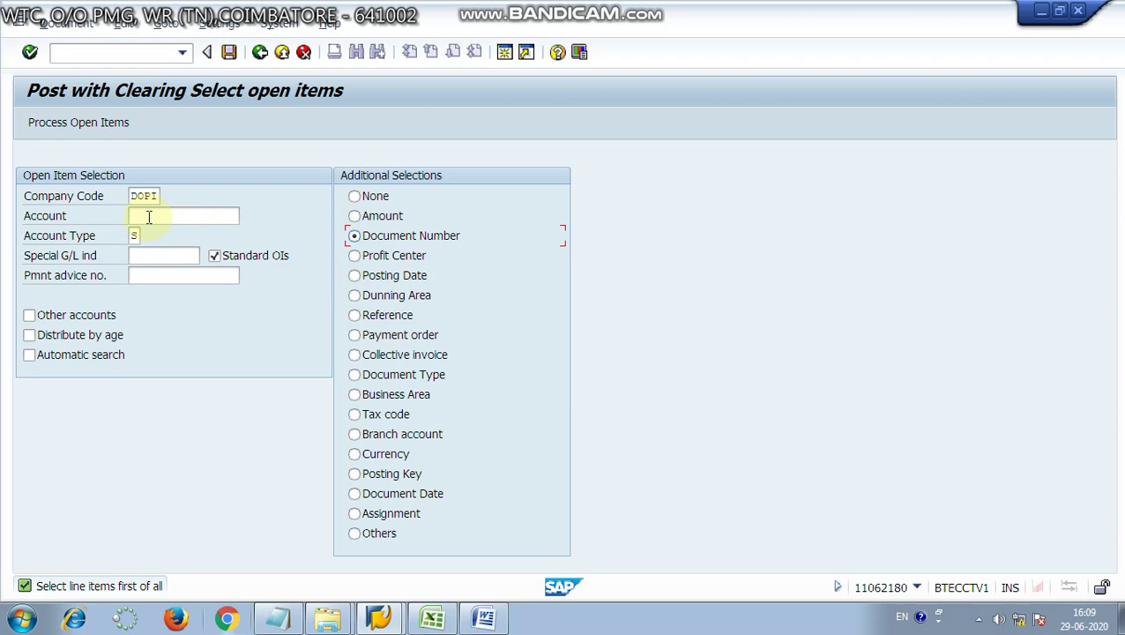
pyautogui.moveTo(133, 235); pyautogui.dragTo(143, 235)
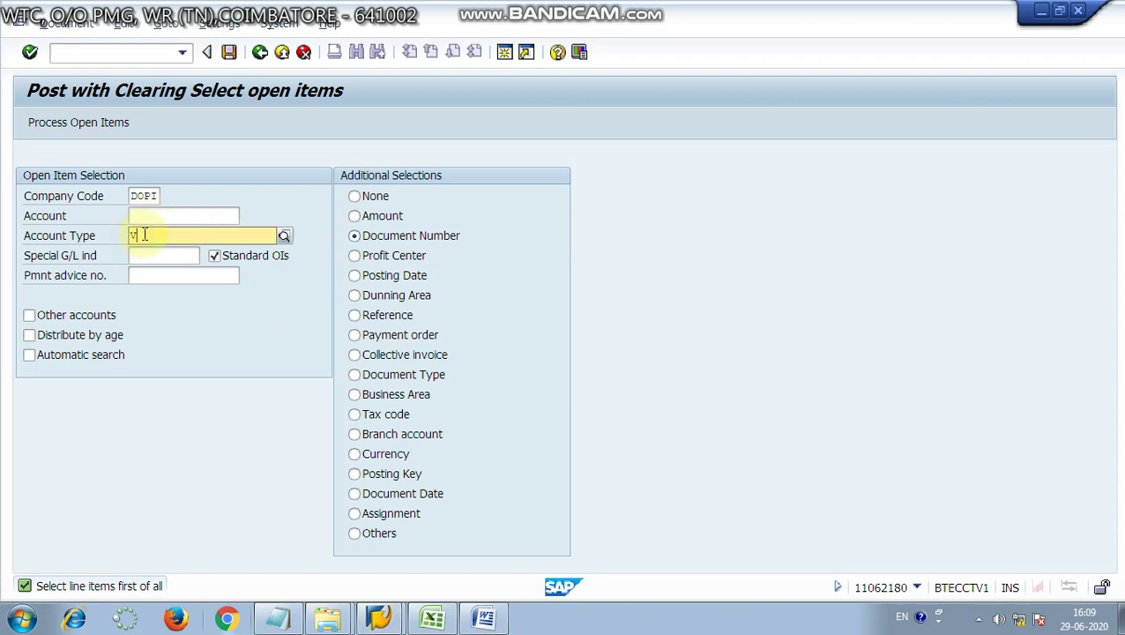
pyautogui.write('V')
pyautogui.press('BackSpace')
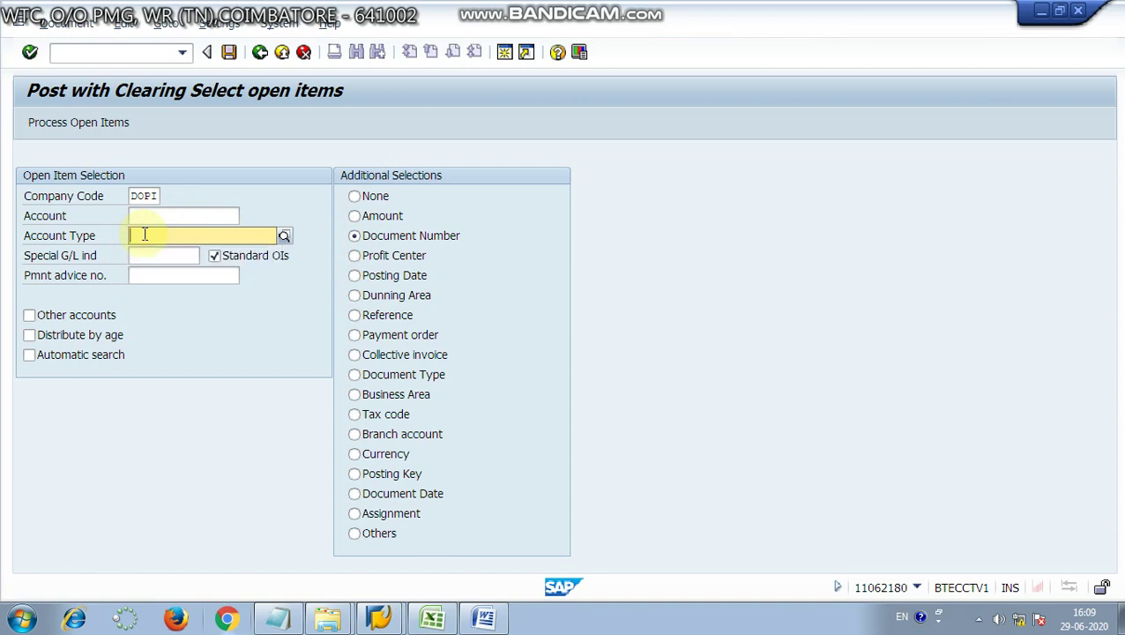
pyautogui.write('K')
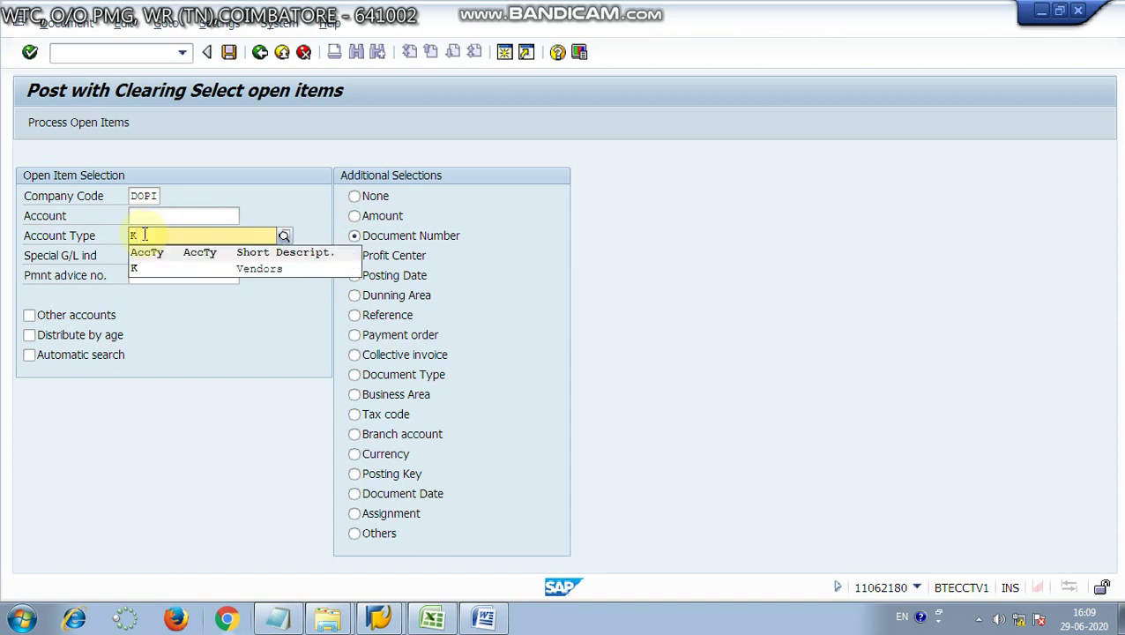
pyautogui.click(147, 266)
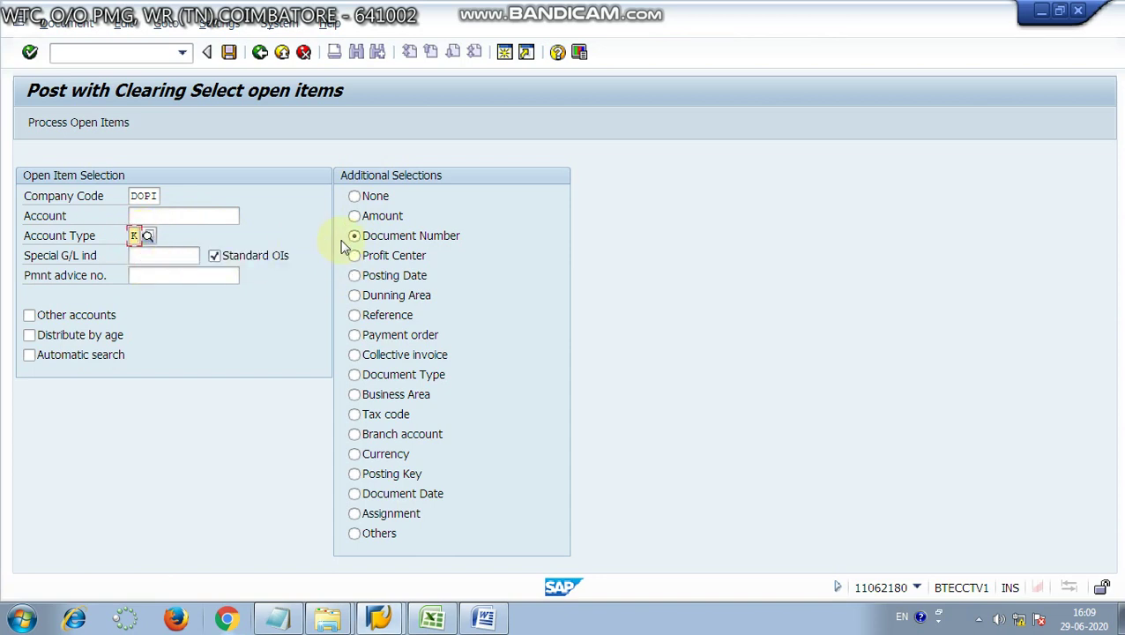
# Step: Enter the vendor's account number and the bill's document number as selection criteria, and process the open items
pyautogui.click(133, 215)
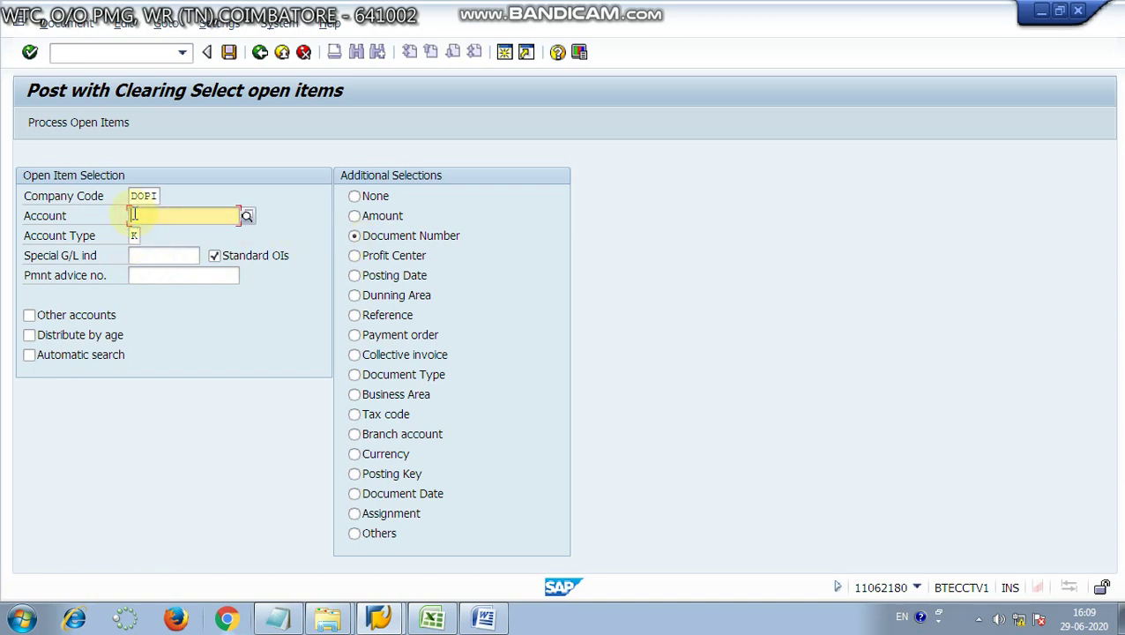
pyautogui.write('6')
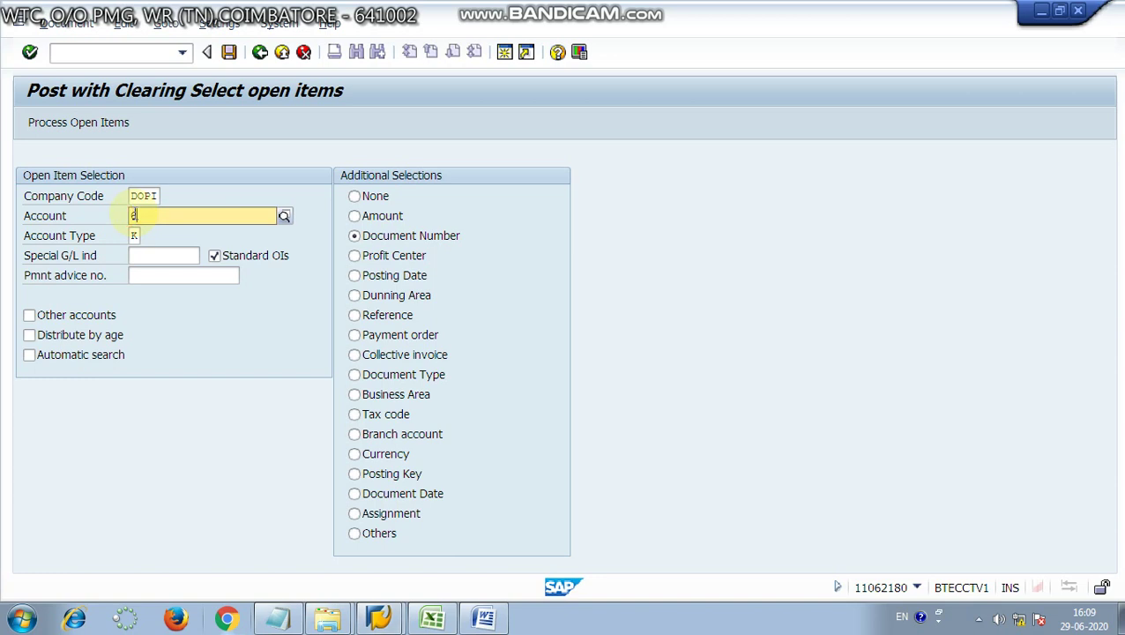
pyautogui.write('000006570')
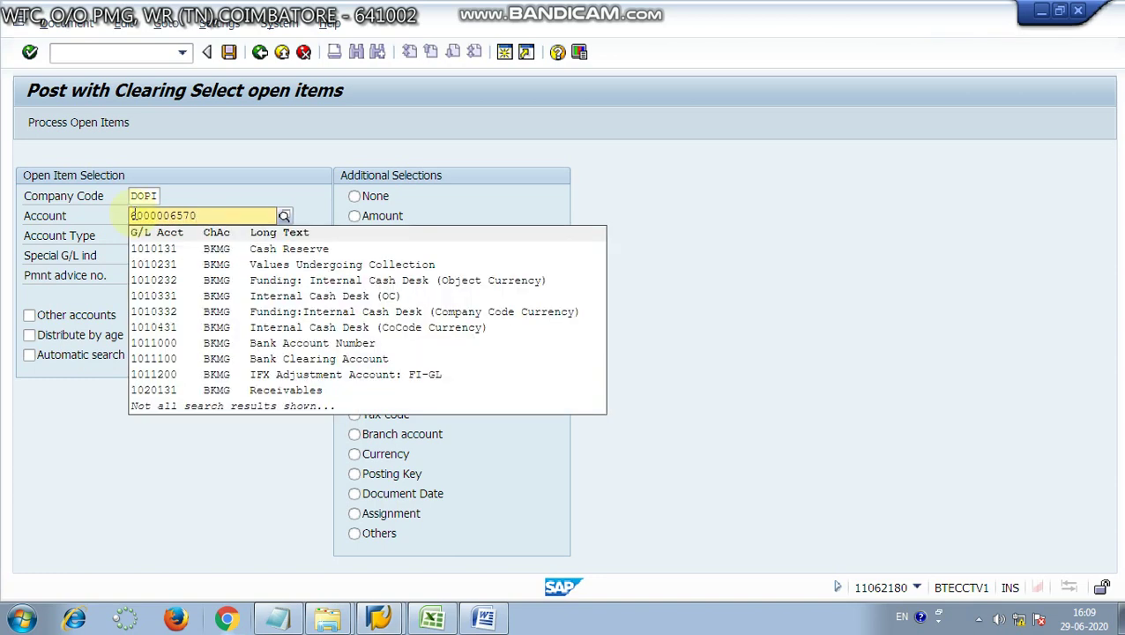
pyautogui.press('Return')
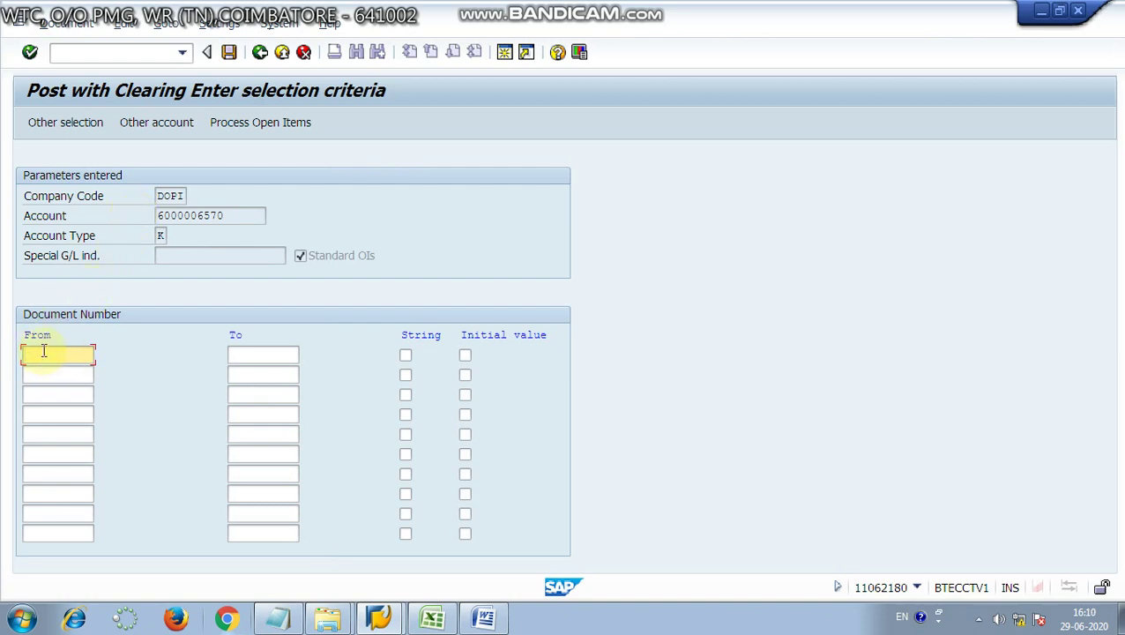
pyautogui.write('2600000600')
pyautogui.click(271, 123)
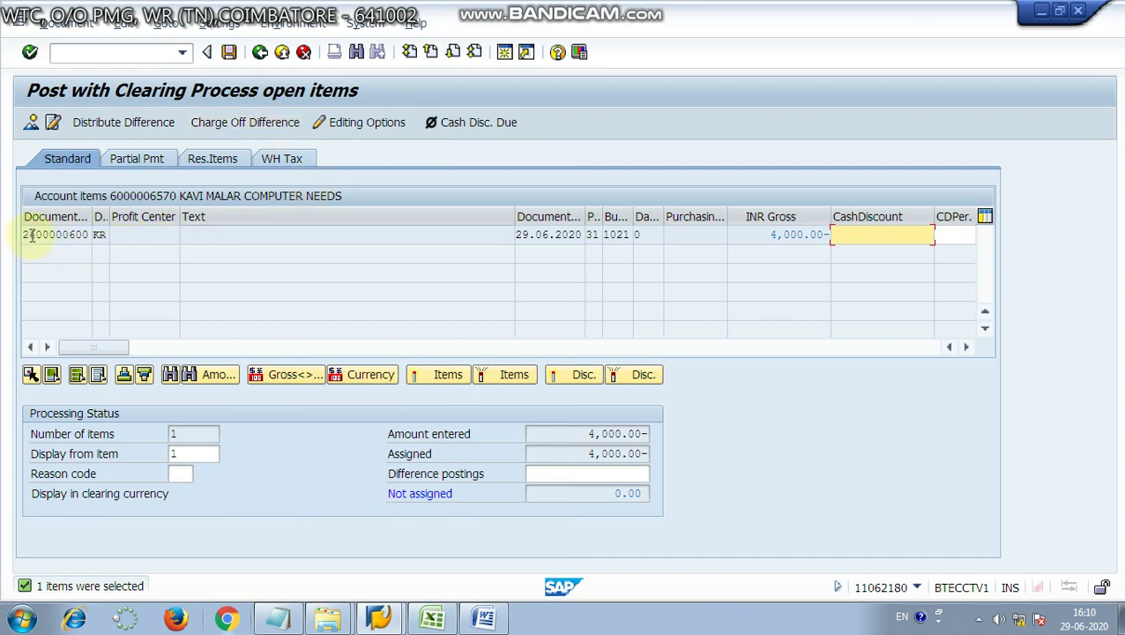
# Step: Compare the open item's gross amount with the entered and assigned amounts, and simulate the posting
pyautogui.moveTo(25, 234); pyautogui.dragTo(88, 235)
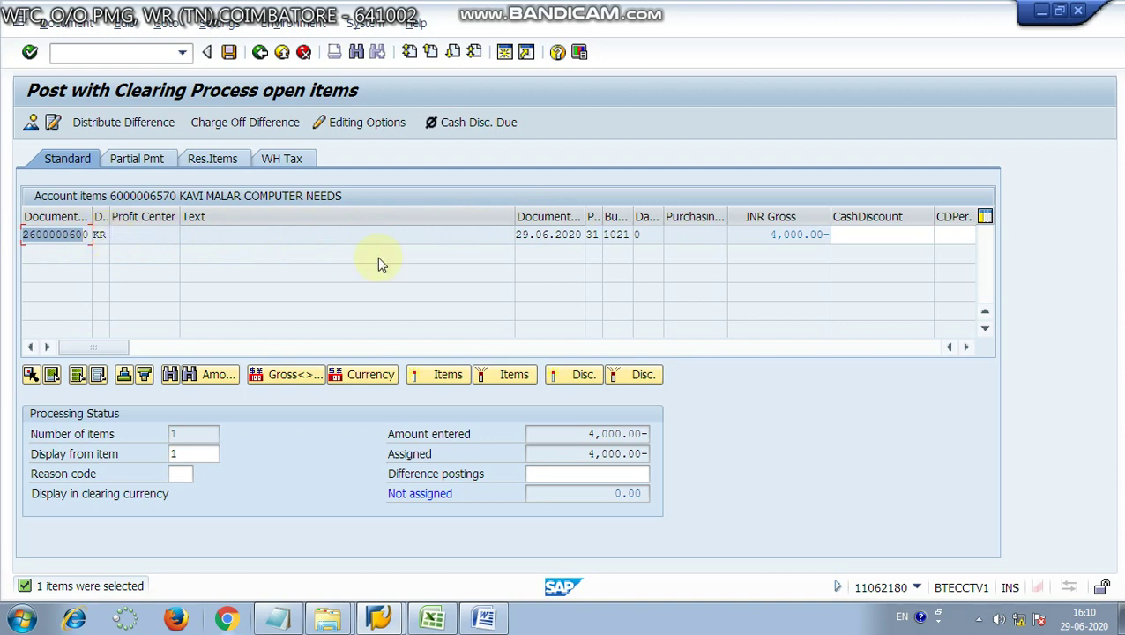
pyautogui.moveTo(757, 235); pyautogui.dragTo(830, 234)
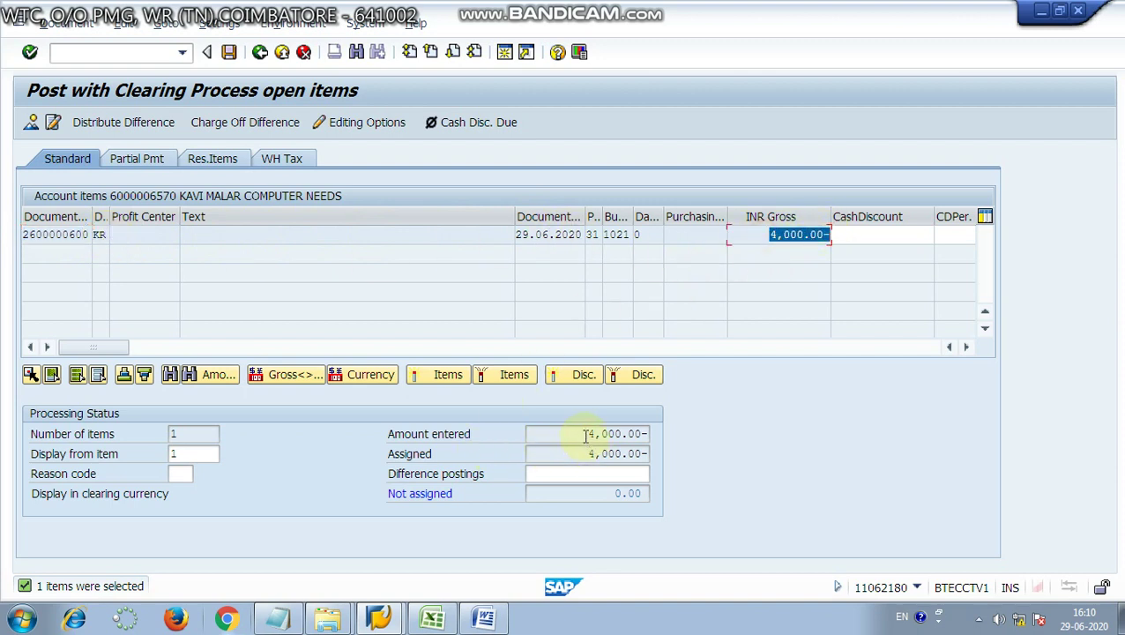
pyautogui.moveTo(586, 433); pyautogui.dragTo(654, 445)
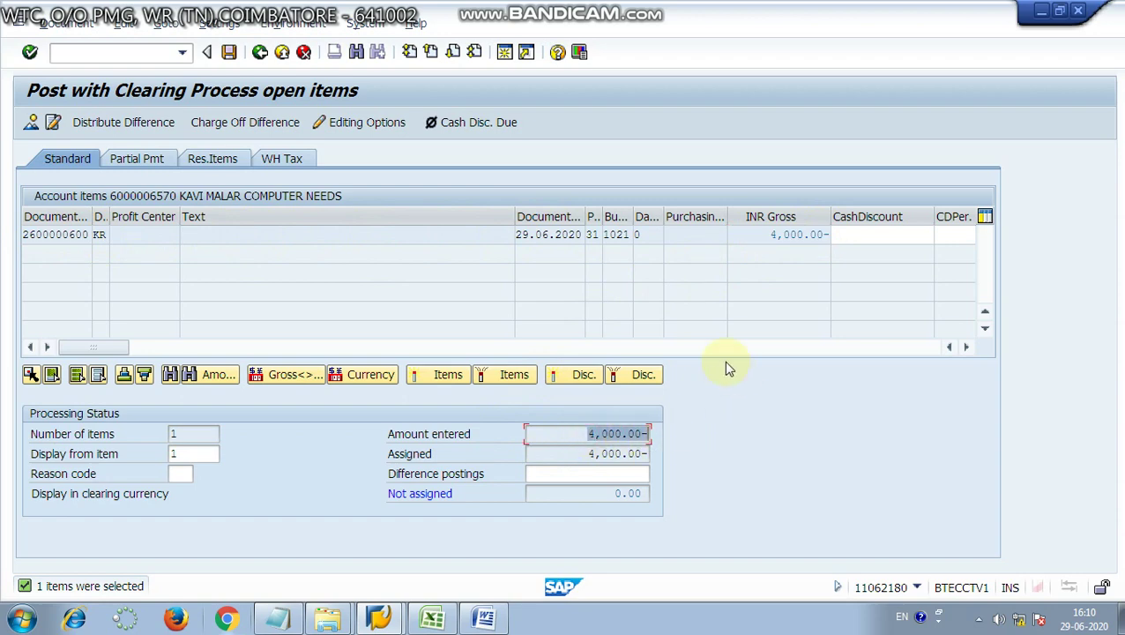
pyautogui.moveTo(583, 453); pyautogui.dragTo(644, 434)
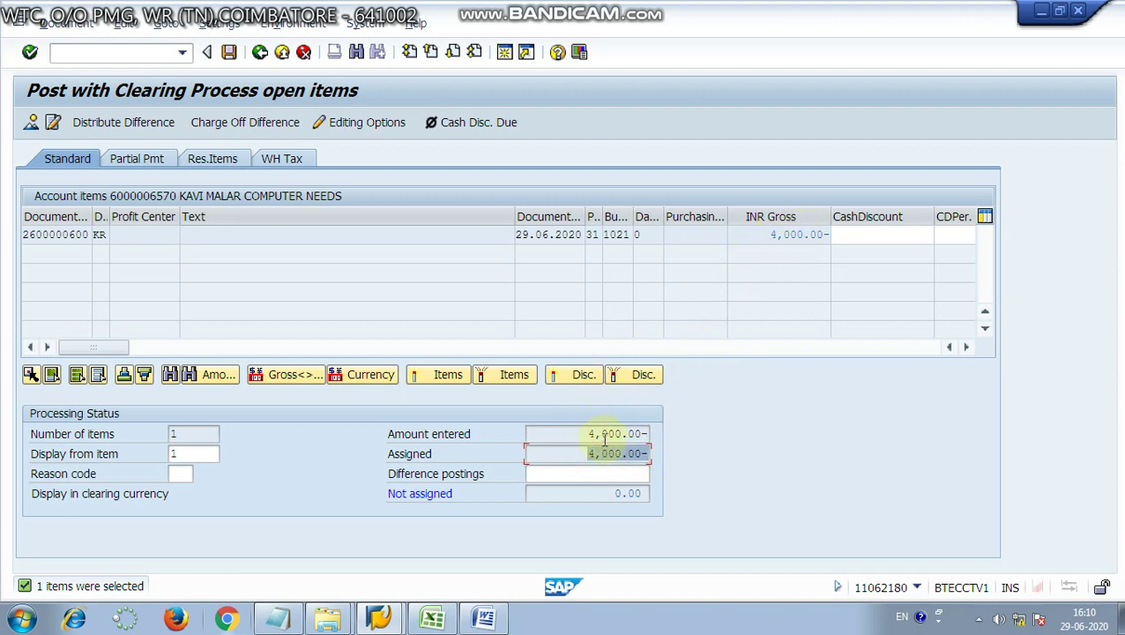
pyautogui.click(71, 29)
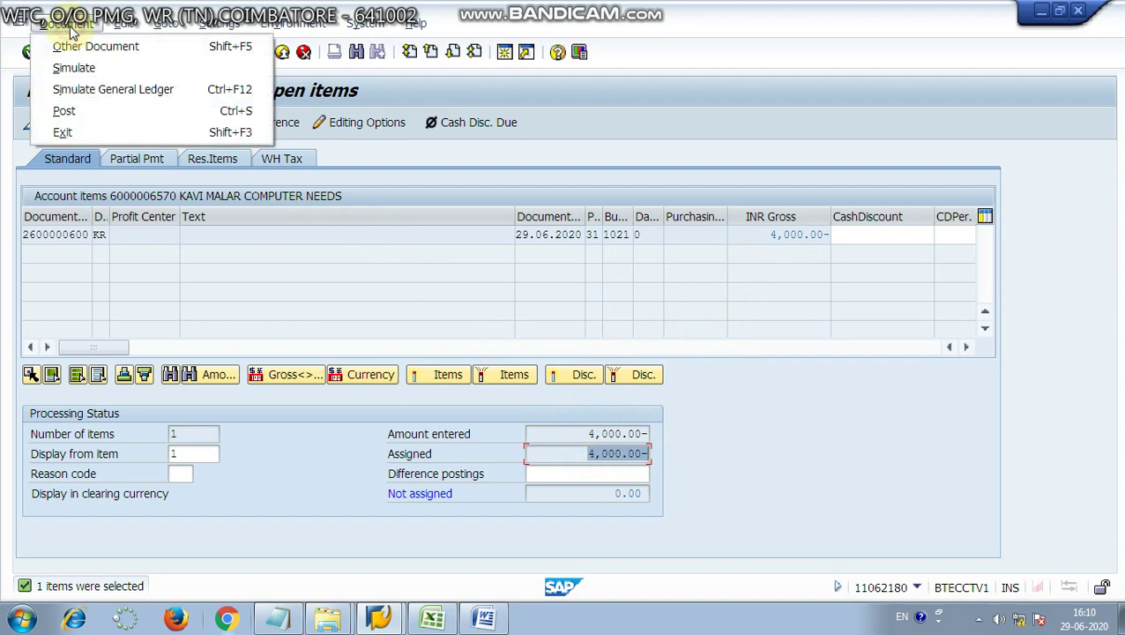
pyautogui.click(78, 68)
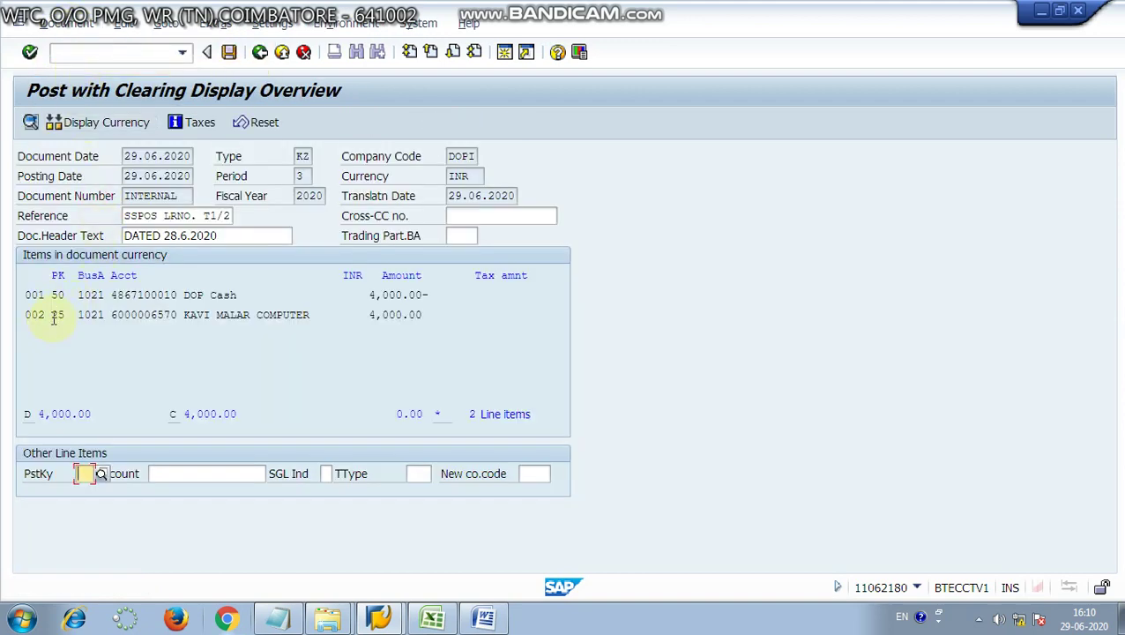
# Step: Check the vendor debit and DOP Cash credit lines in the simulated document, and post it
pyautogui.moveTo(53, 315); pyautogui.dragTo(325, 319)
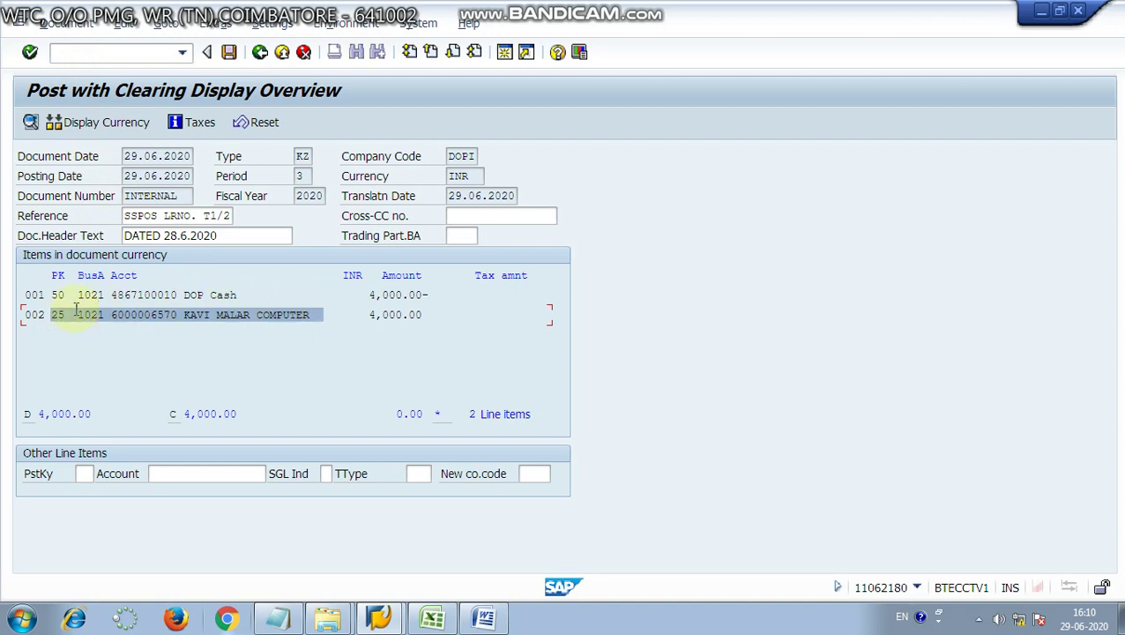
pyautogui.moveTo(53, 295); pyautogui.dragTo(272, 299)
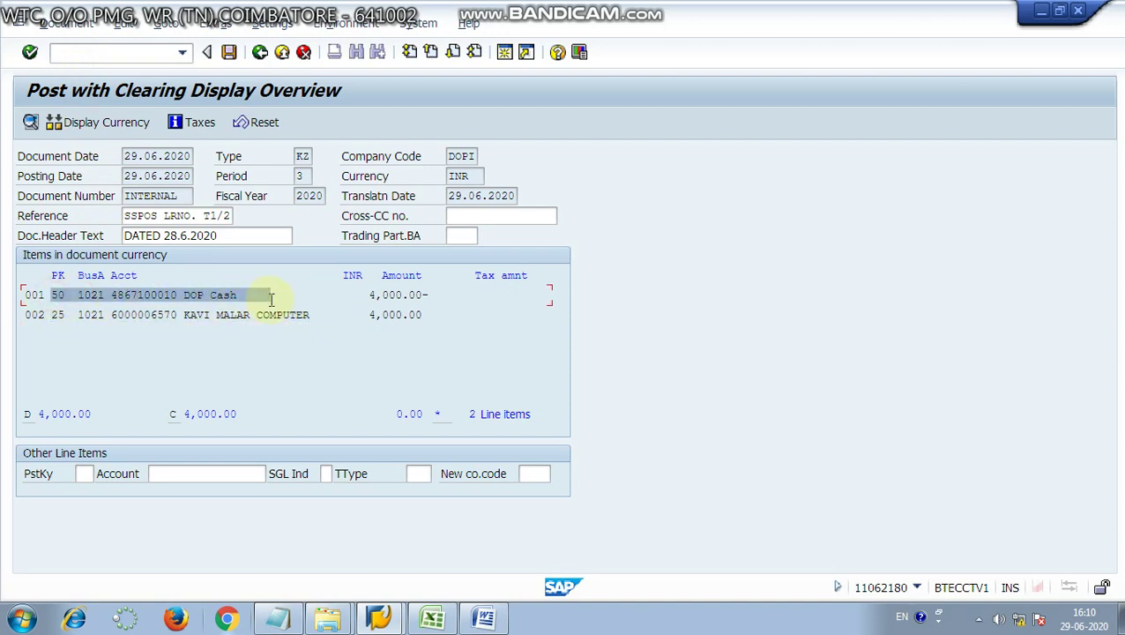
pyautogui.click(423, 294)
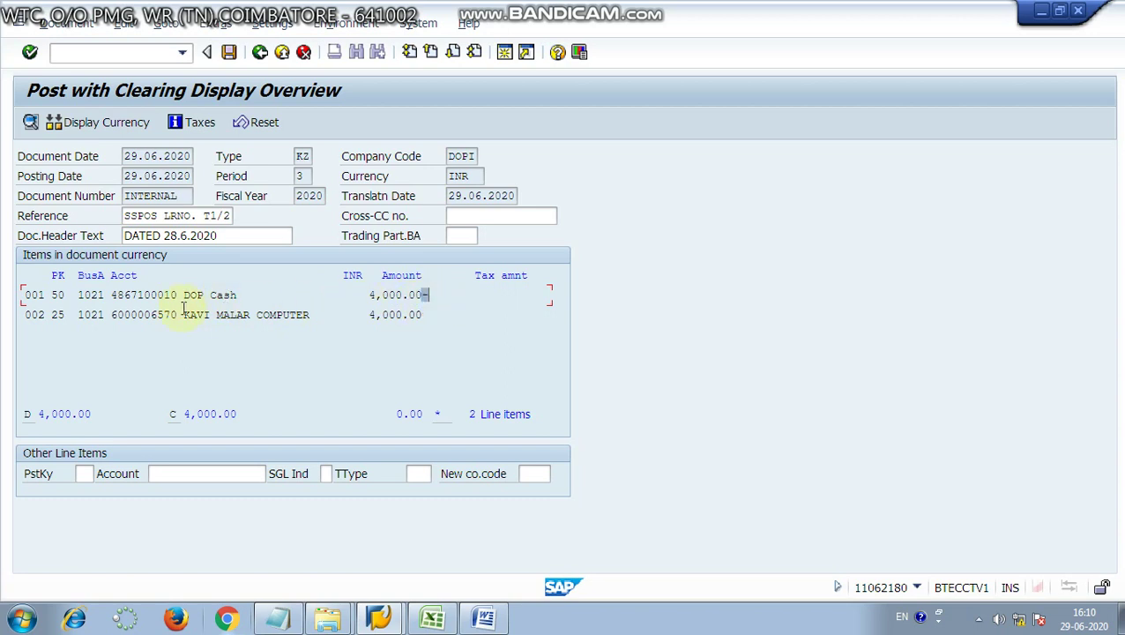
pyautogui.click(229, 54)
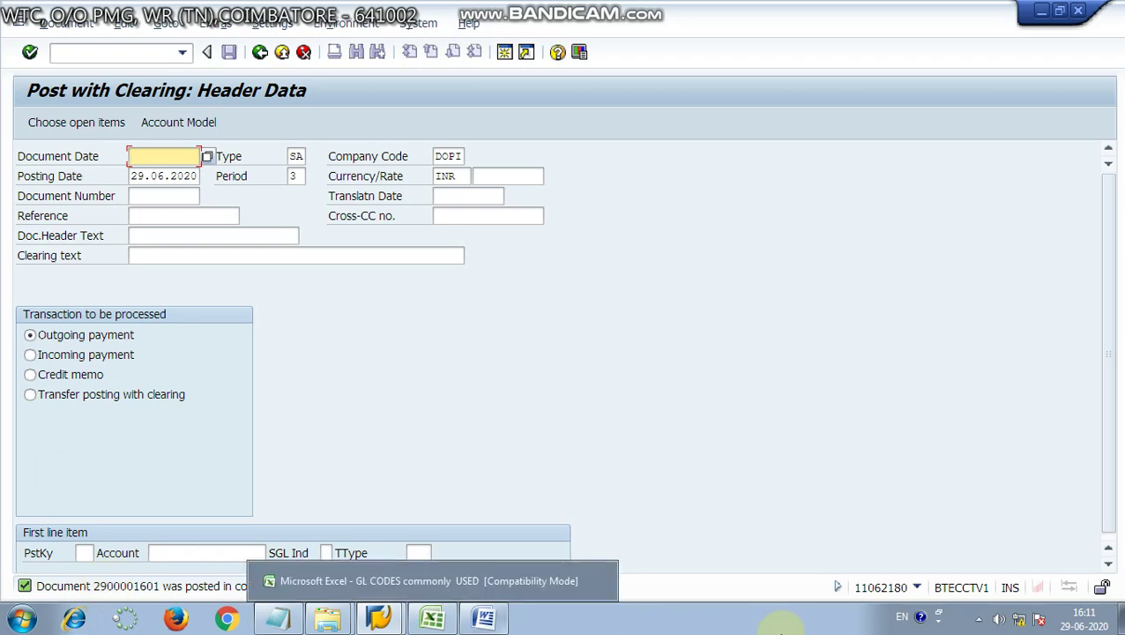
pyautogui.click(978, 618)
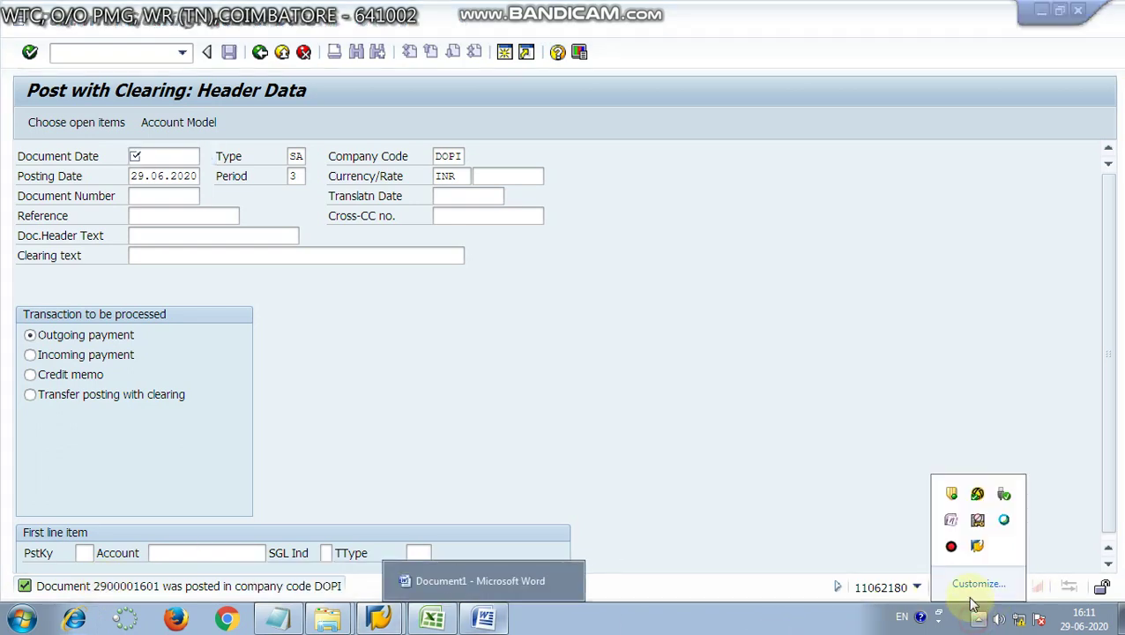